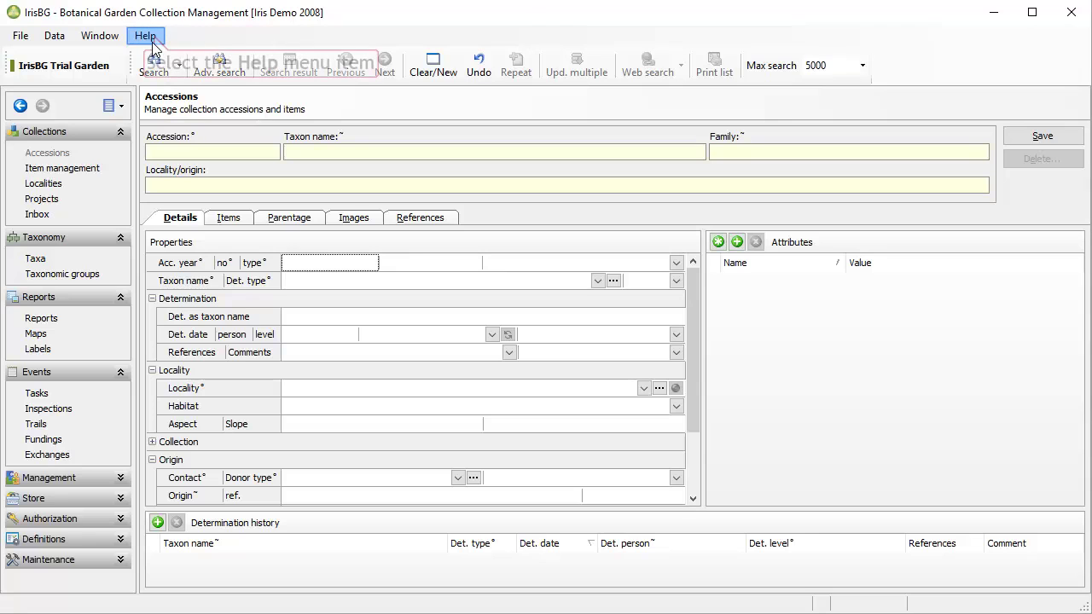
Read the version history entries for version 3.5.5.16011 on importing taxon common names and report filters, and close the help window.
left_click(154, 38)
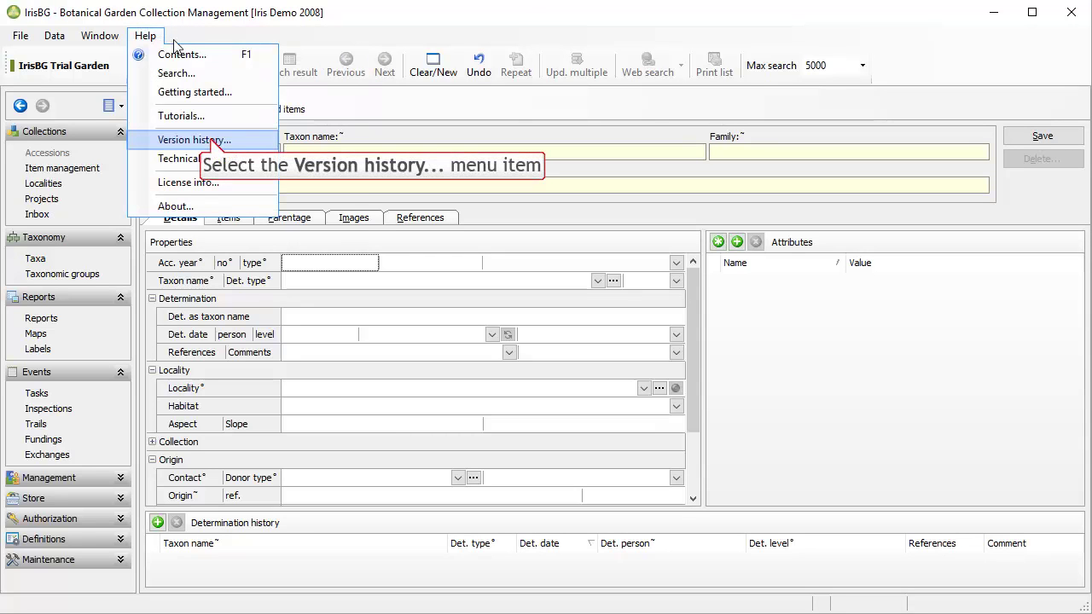
left_click(213, 145)
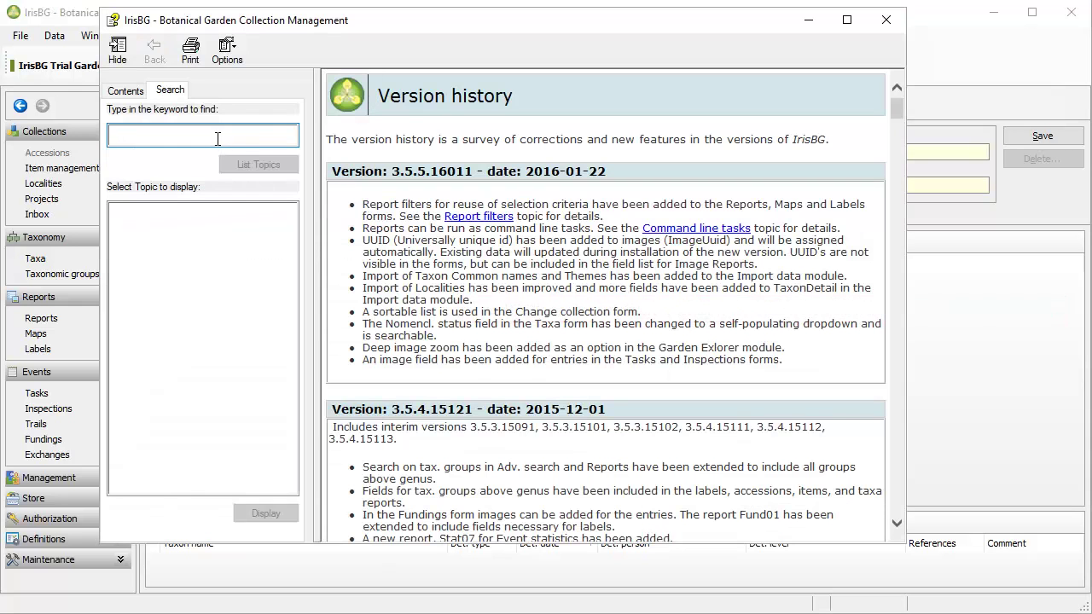
left_click_drag(354, 174, 457, 180)
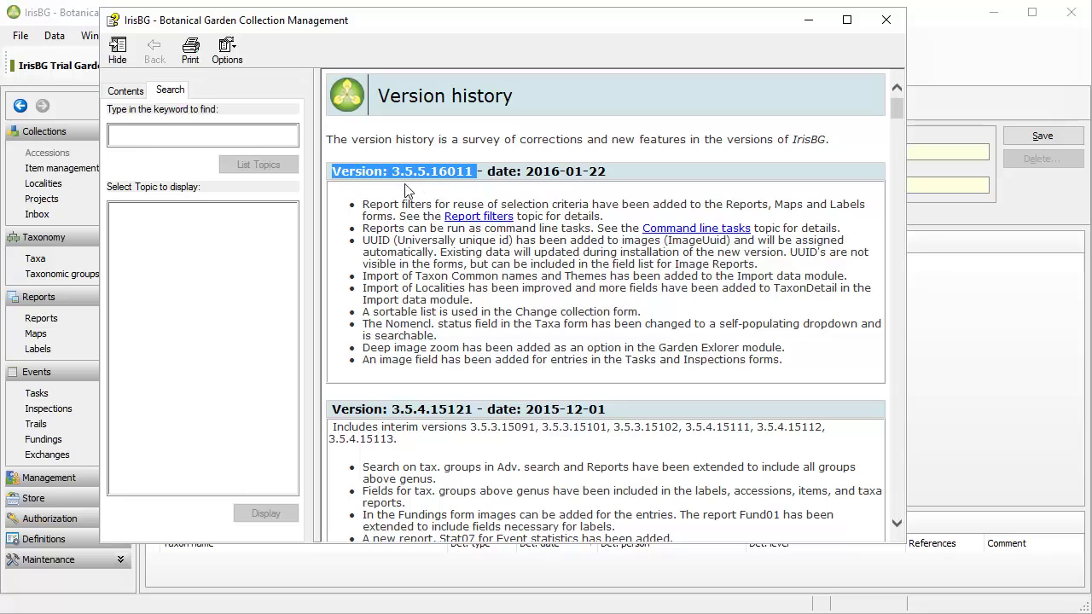
left_click_drag(362, 275, 528, 276)
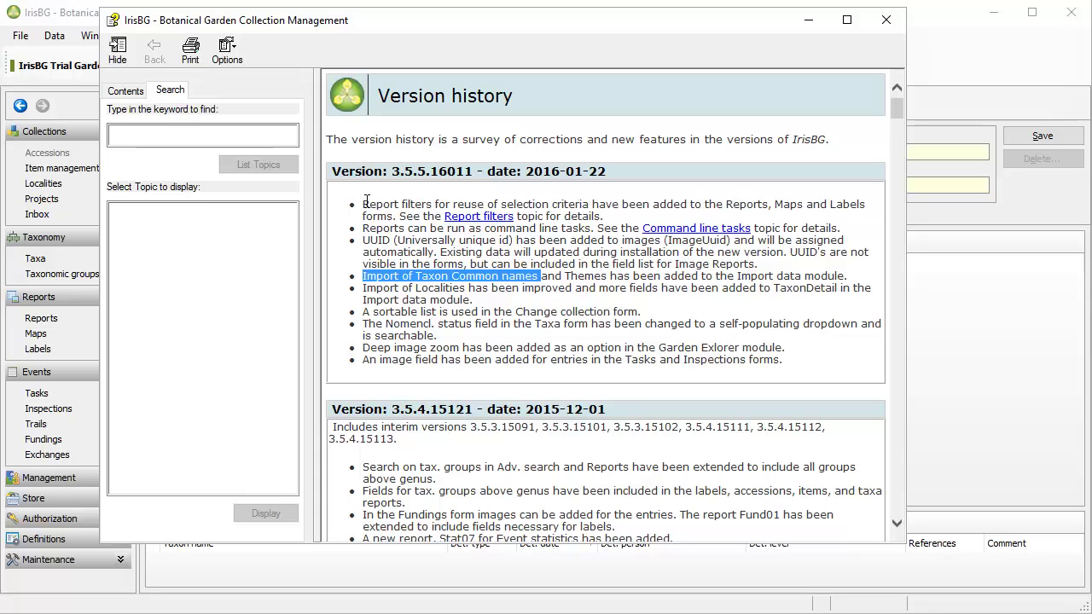
left_click_drag(362, 205, 432, 207)
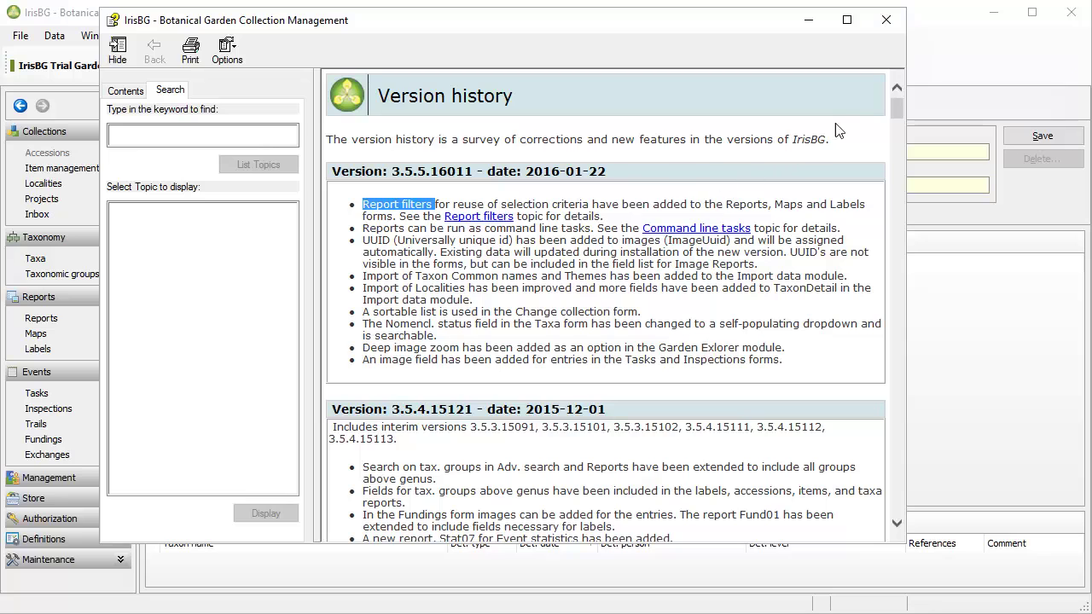
left_click(887, 27)
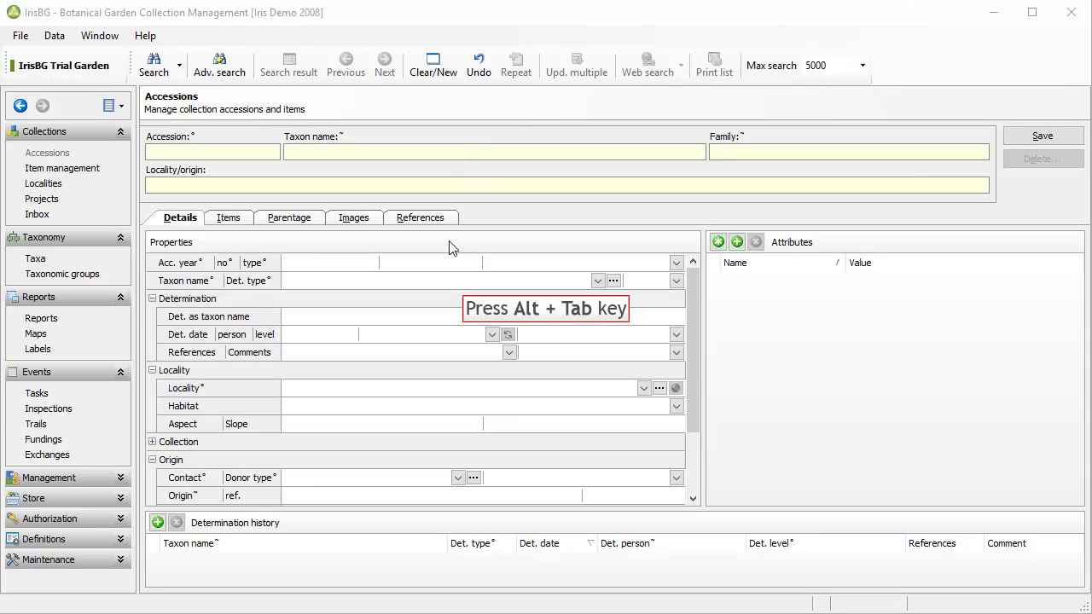
Switch to Excel and examine the taxon names in the first rows of TaxonCommonName.xlsx.
key("alt+Tab")
key("alt+Tab")
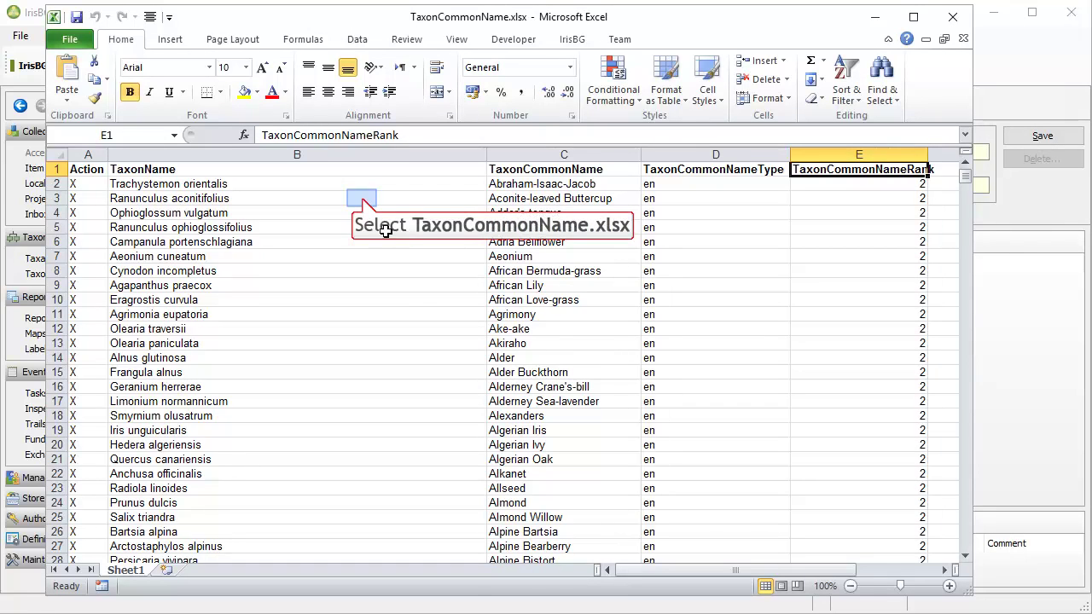
left_click(361, 197)
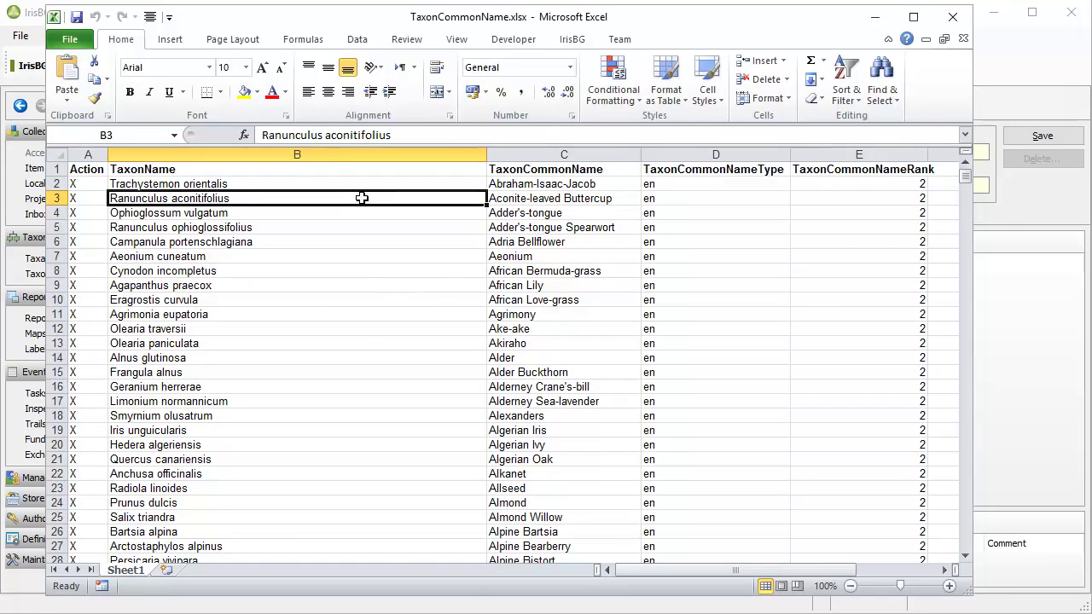
key("Up")
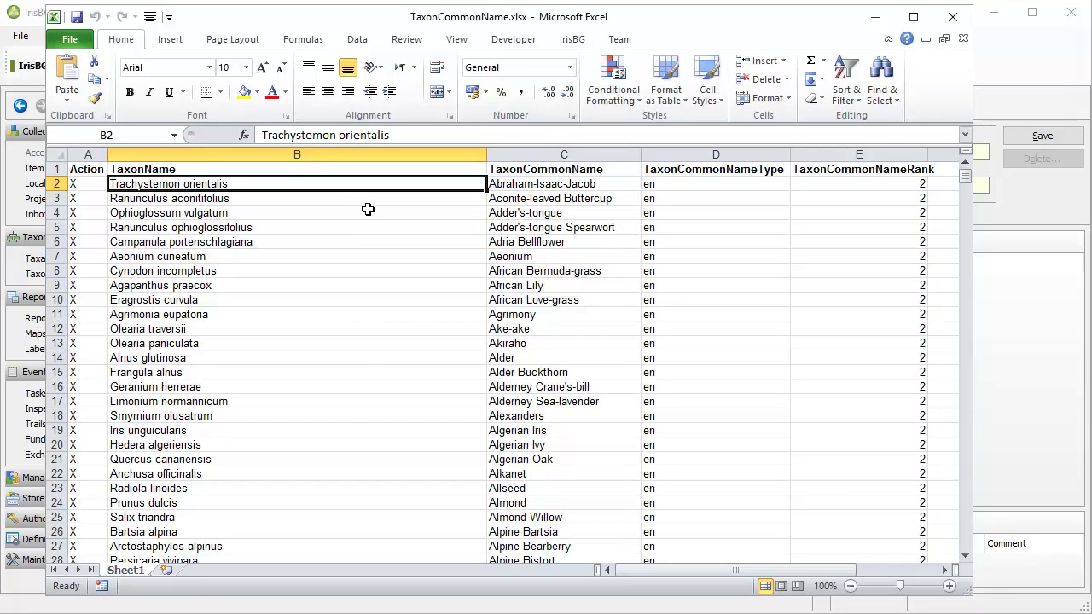
key("Up")
key("Down")
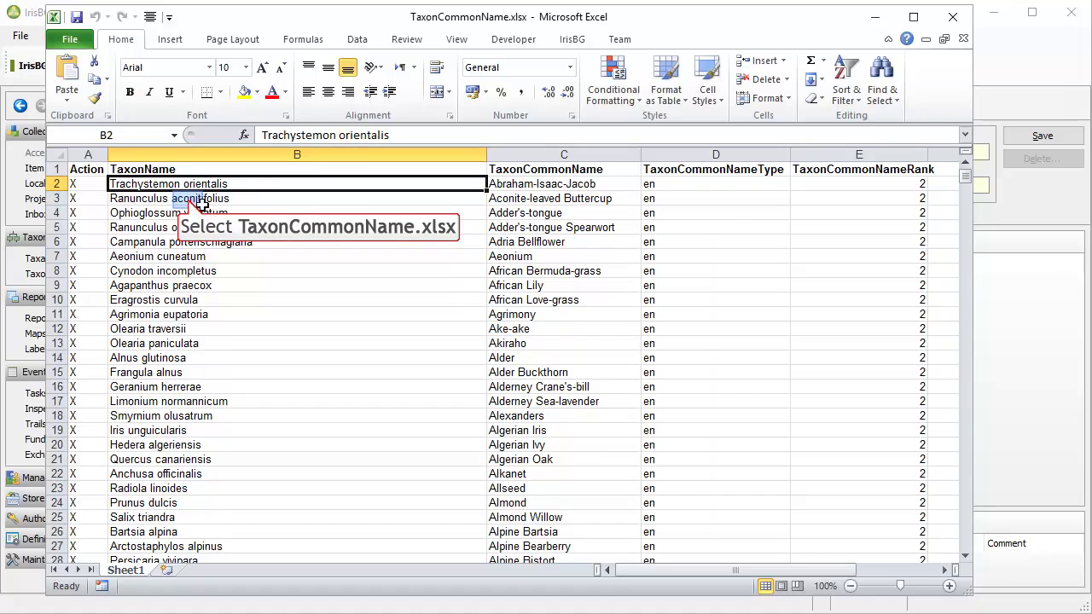
key("Down")
key("Down")
key("Down")
key("Down")
key("Down")
key("Down")
key("Down")
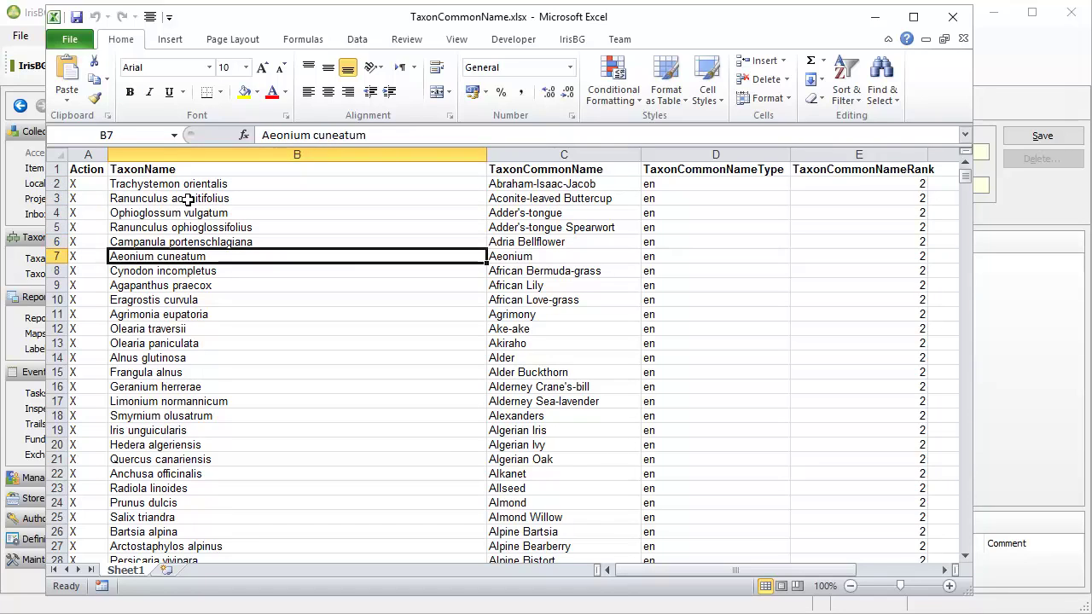
Examine the TaxonCommonName, TaxonCommonNameType and TaxonCommonNameRank columns in the first rows of the sheet.
key("Right")
key("Up")
key("Up")
key("Up")
key("Up")
key("Up")
key("Up")
key("Up")
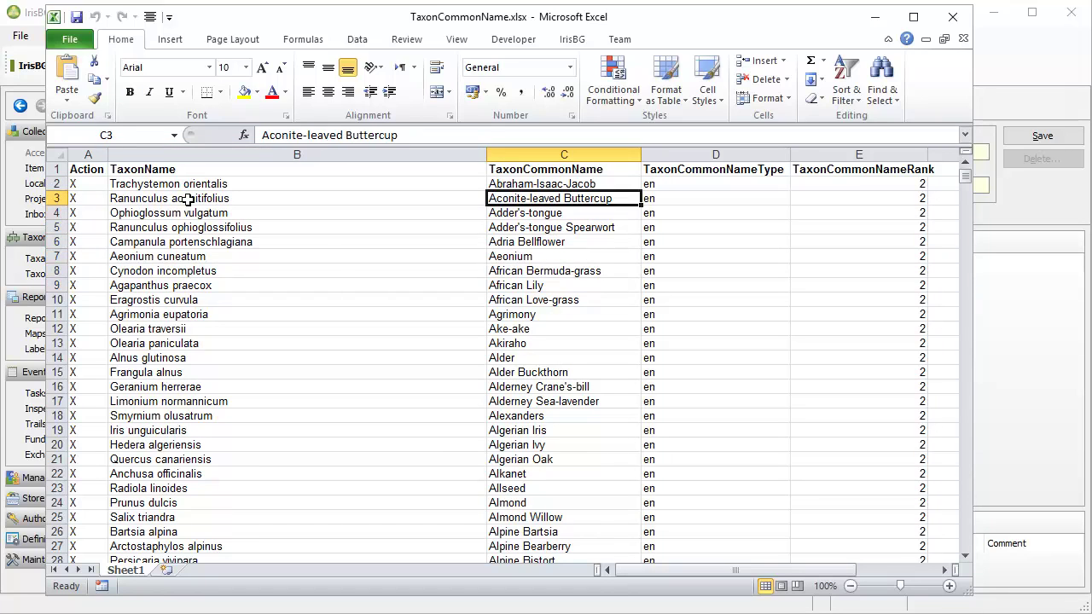
key("Right")
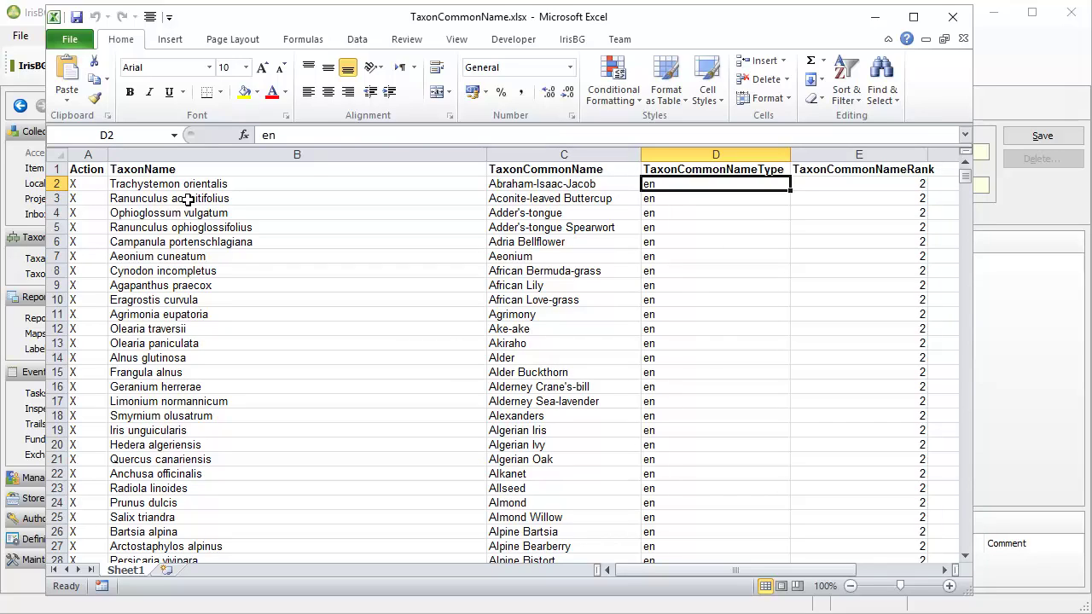
key("Right")
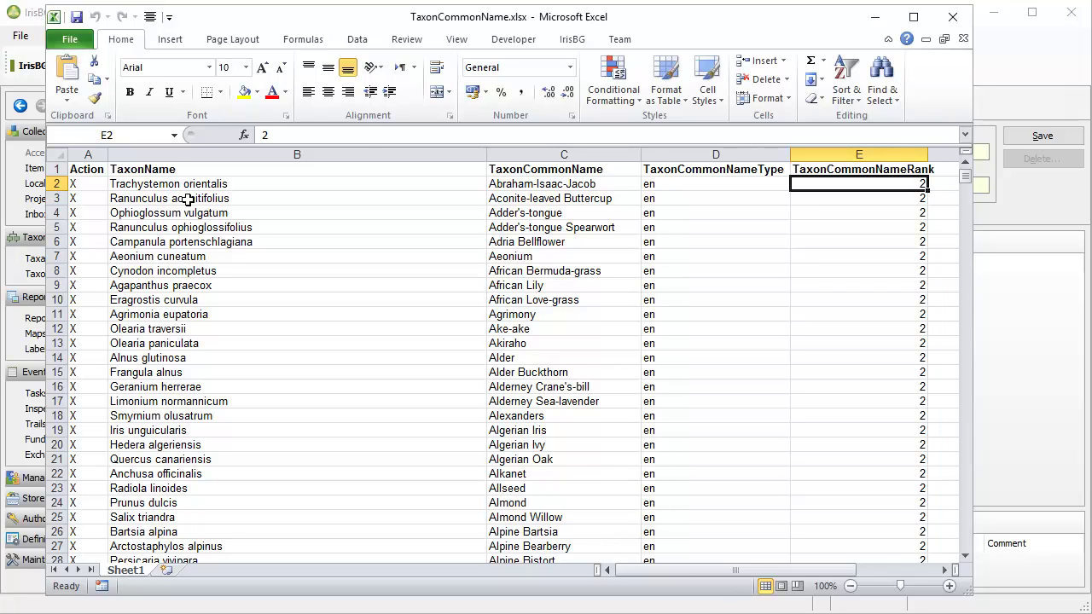
Check the last records of the sheet and return to the Action and TaxonName cells of the first record.
key("Left")
key("Left")
key("Left")
key("ctrl+End")
key("Up")
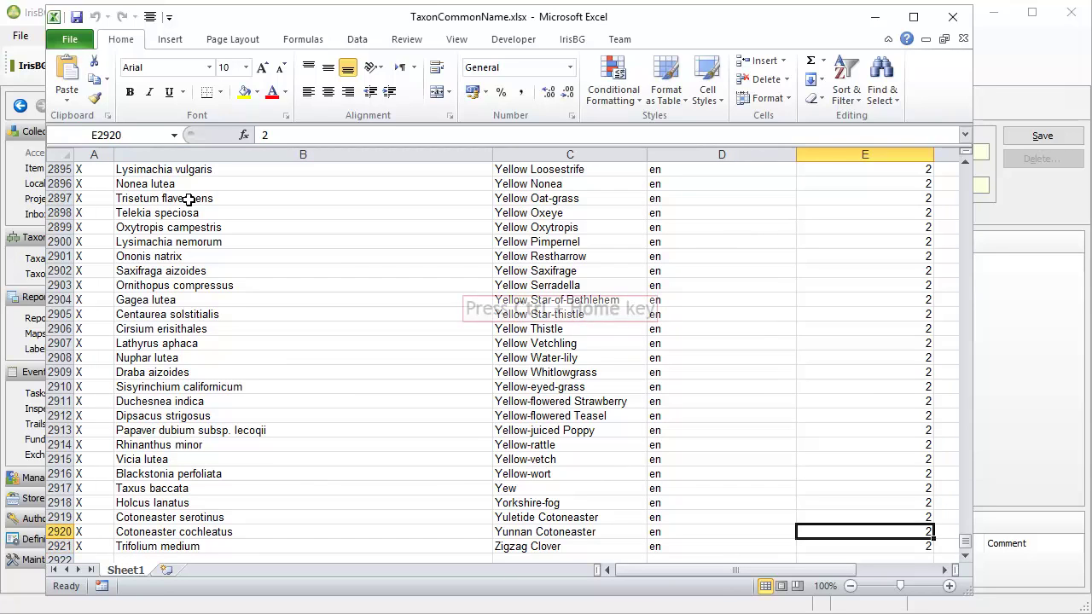
key("ctrl+Home")
key("Down")
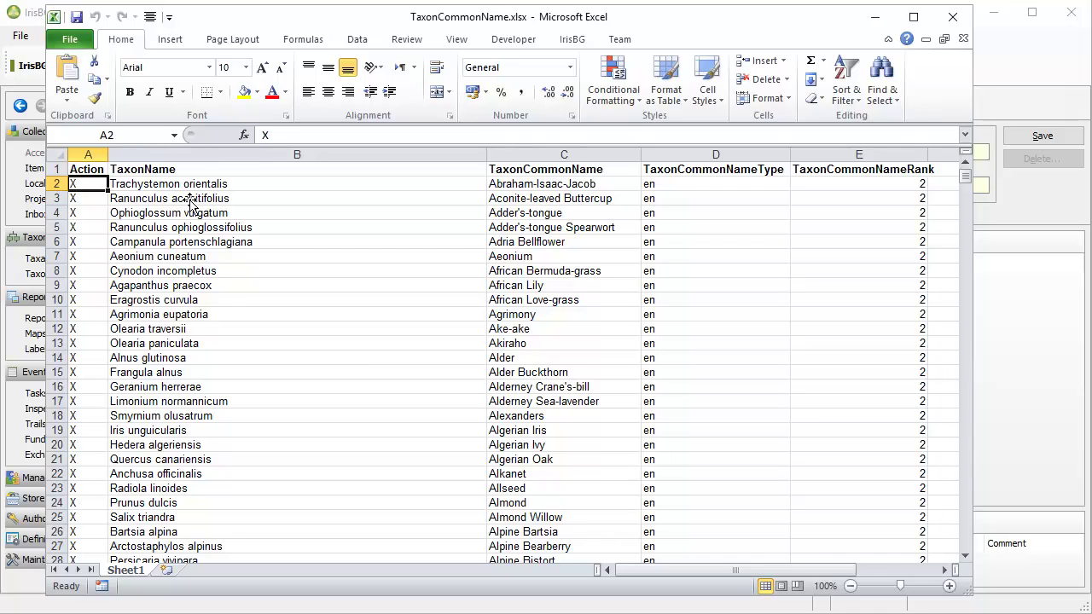
key("Right")
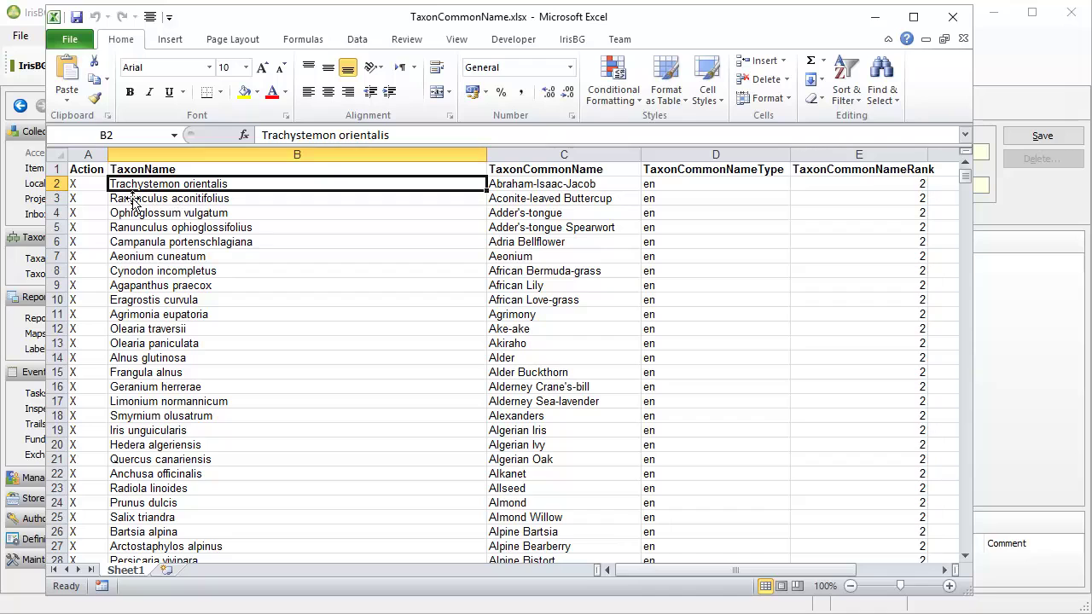
Close the workbook, switch back to IrisBG and open the Import data form under Maintenance.
key("ctrl+w")
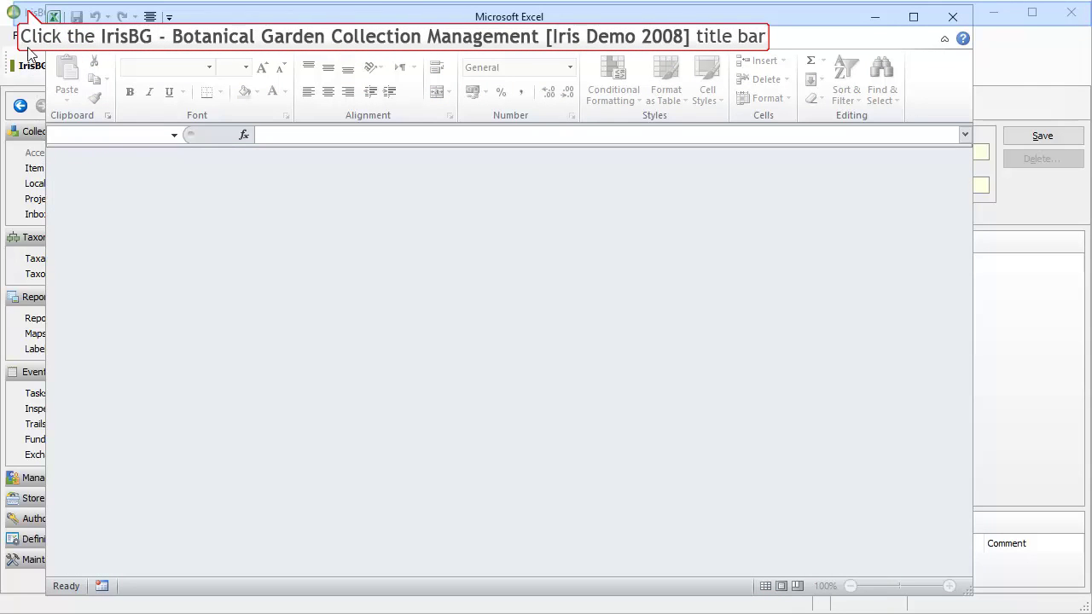
left_click(32, 14)
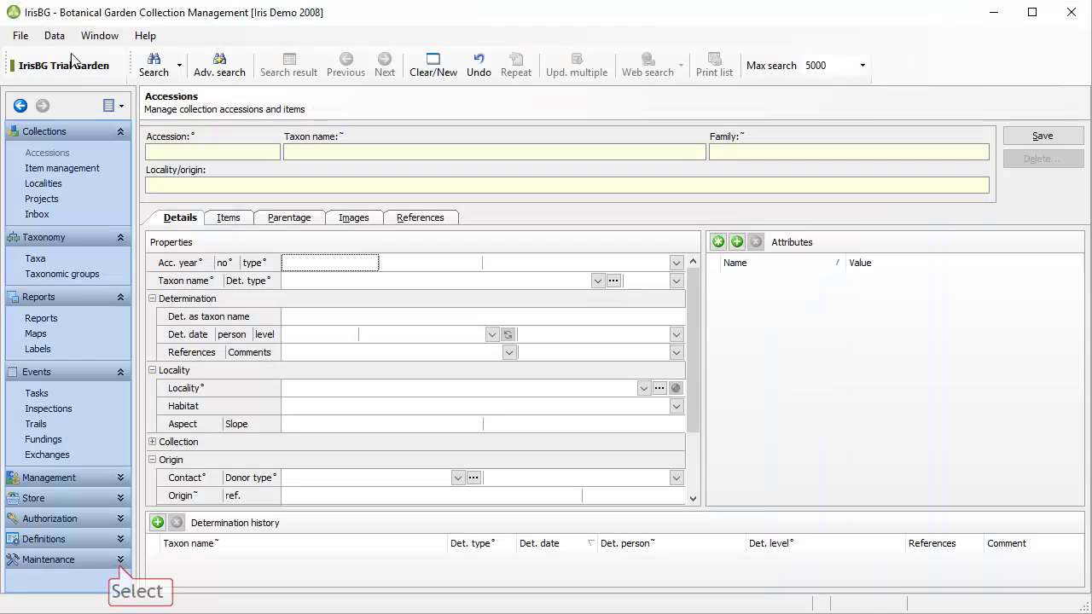
left_click(121, 560)
left_click(54, 585)
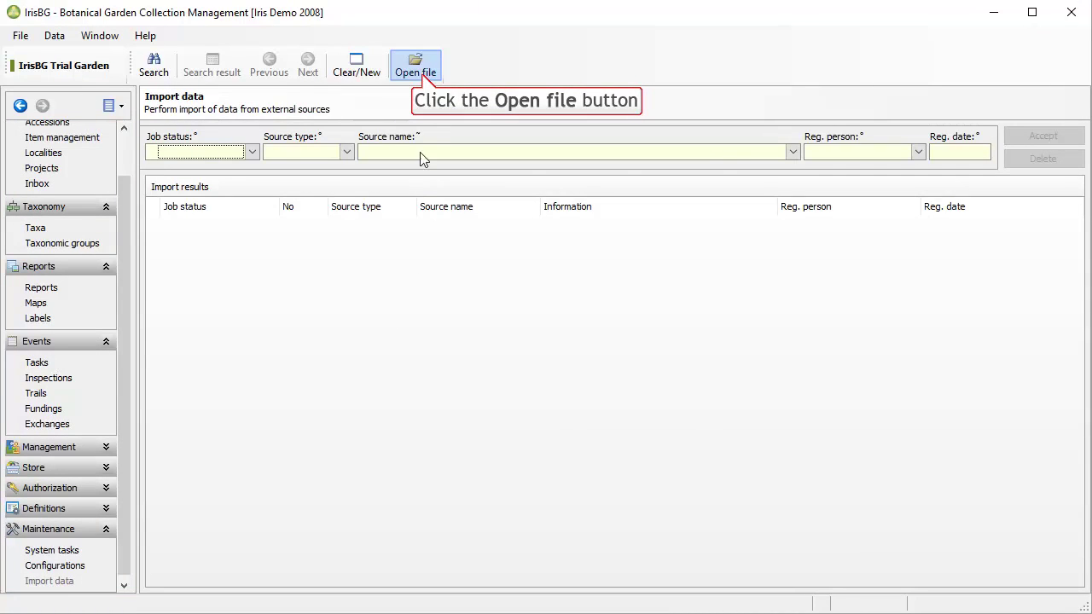
Load TaxonCommonName.xlsx from the Temp folder in Documents as the import file and confirm the import for IrisBG Trial Garden.
left_click(419, 73)
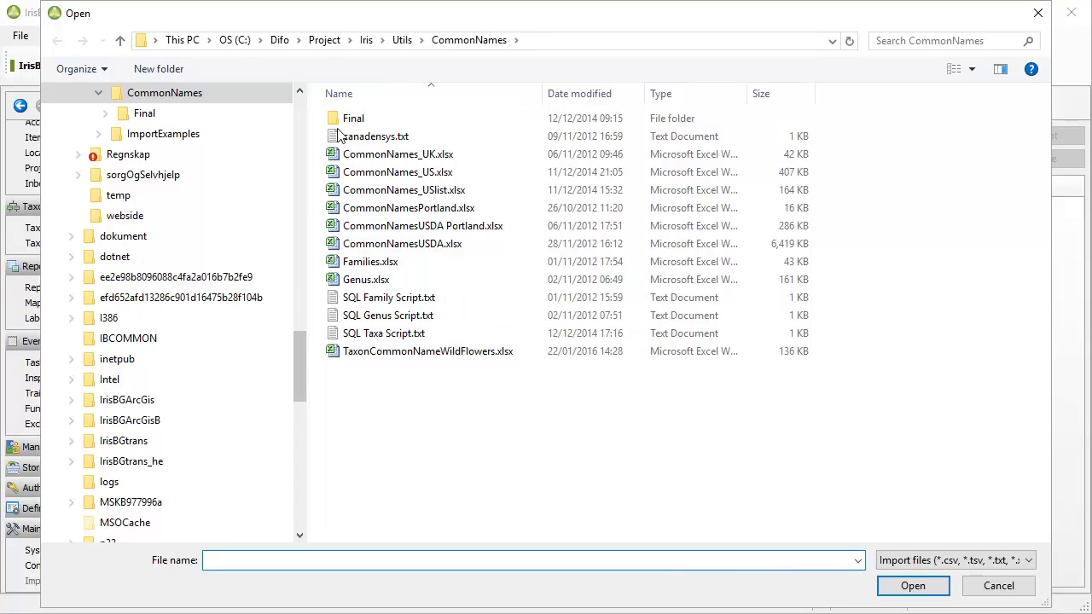
left_click_drag(301, 352, 328, 115)
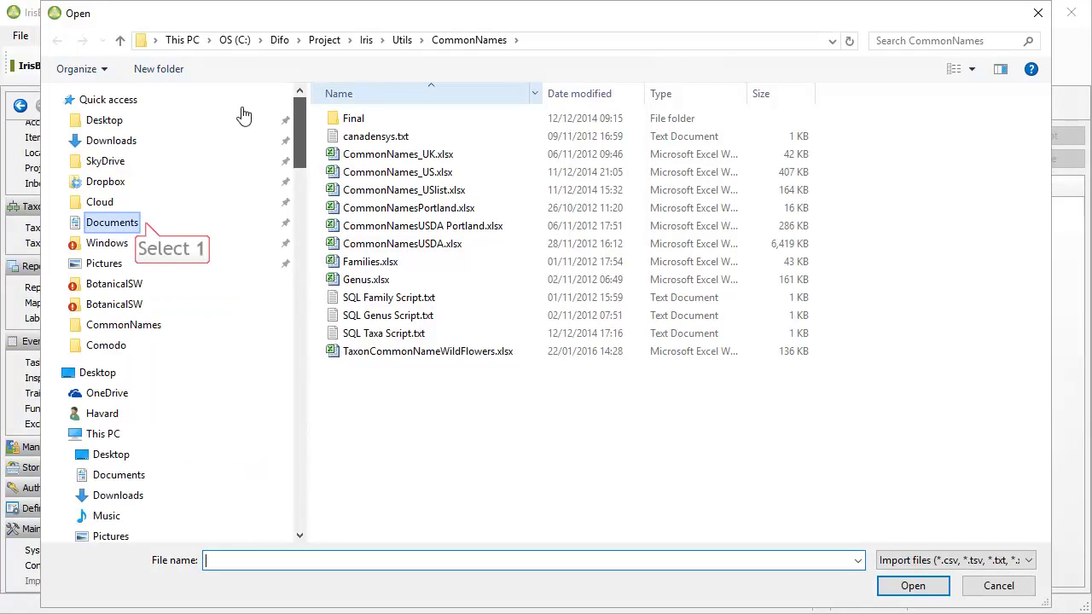
left_click(153, 225)
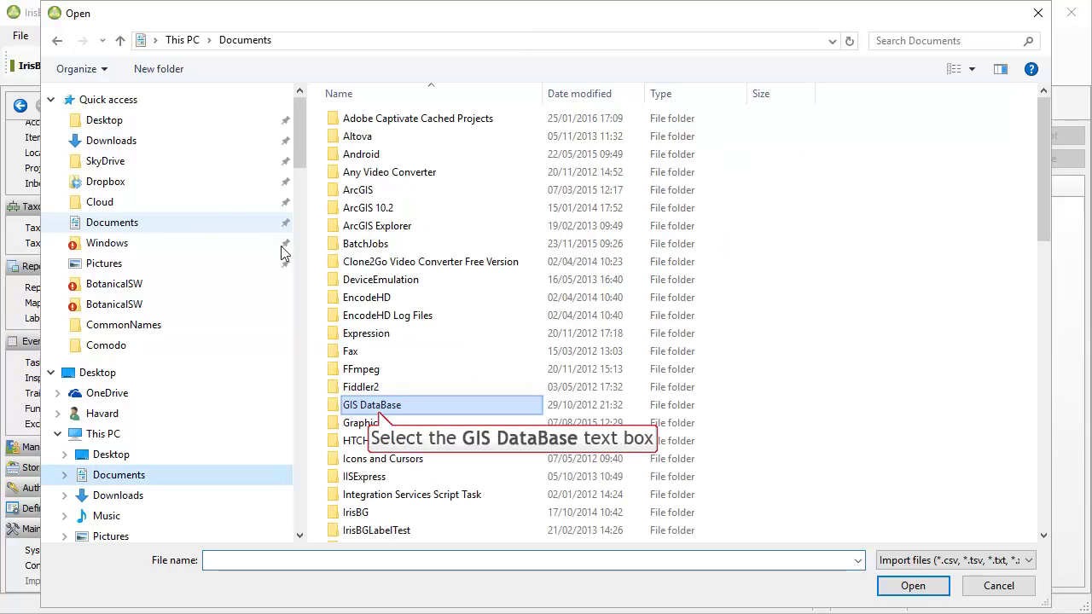
left_click(377, 411)
left_click(377, 406)
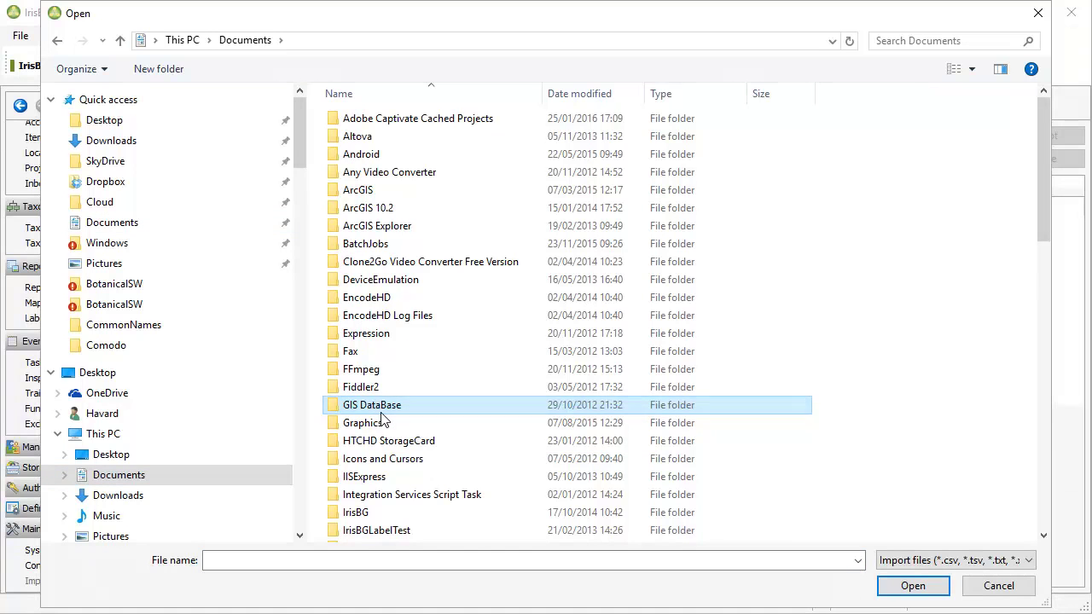
scroll(377, 410, "down", 4)
scroll(358, 339, "down", 7)
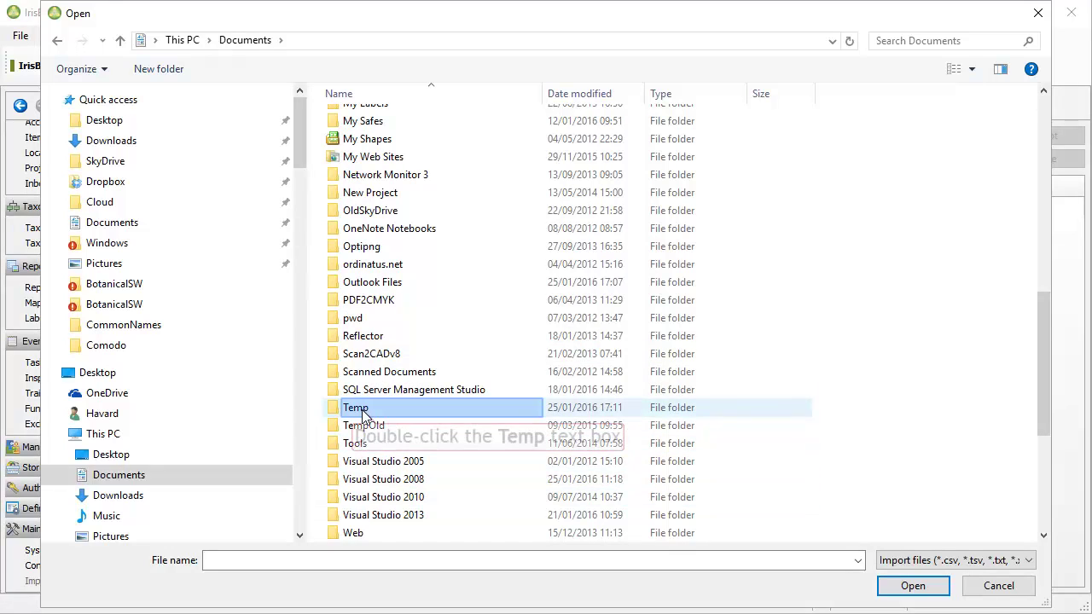
double_click(354, 410)
left_click(433, 122)
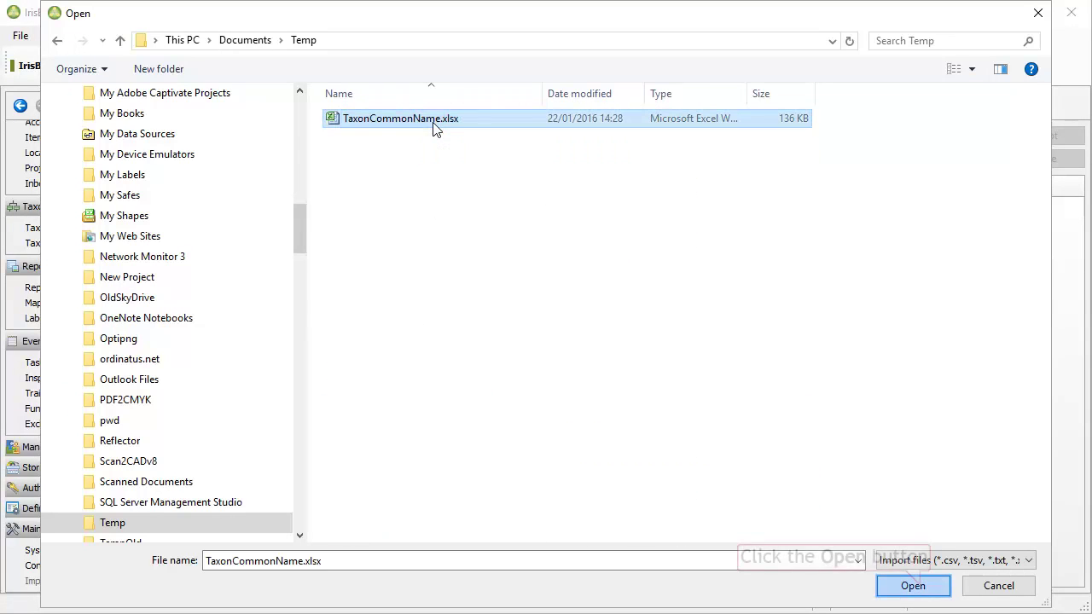
left_click(911, 586)
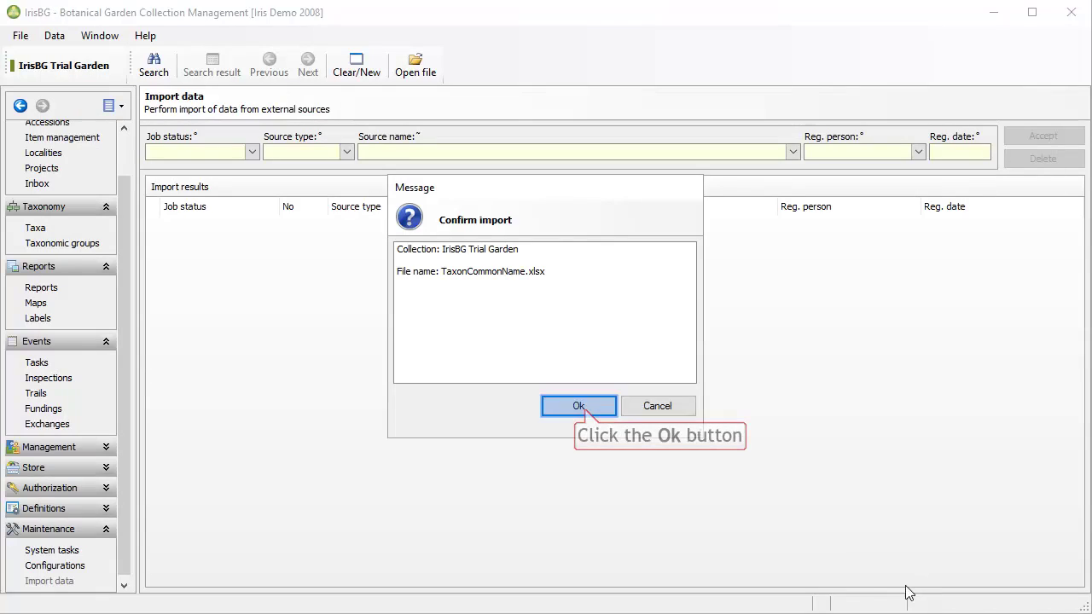
left_click(583, 407)
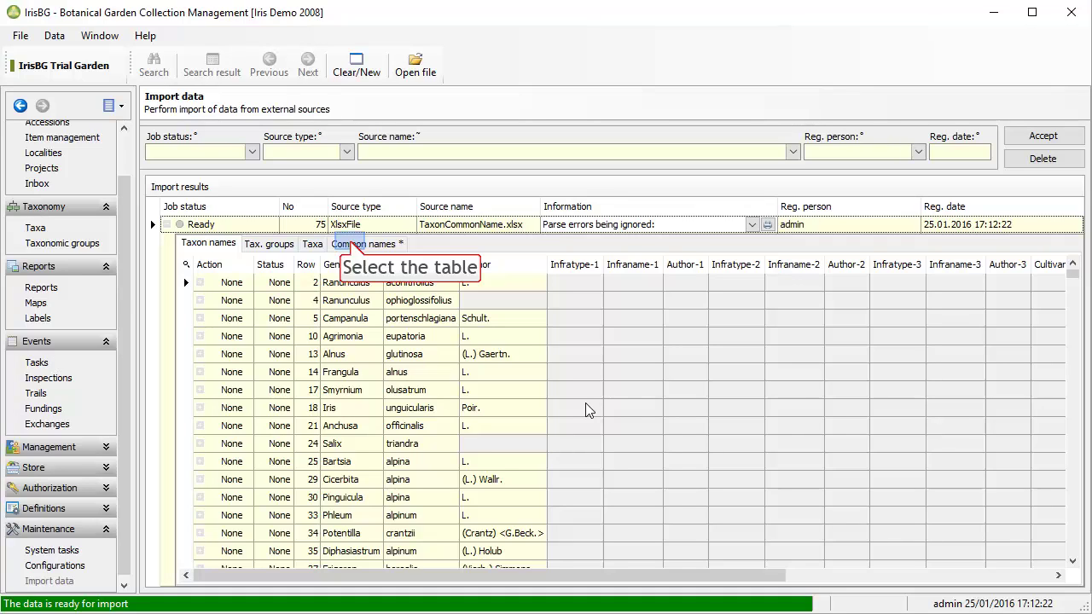
Examine the common names parsed from the file, paging through their actions, taxon names, types and ranks.
left_click(352, 246)
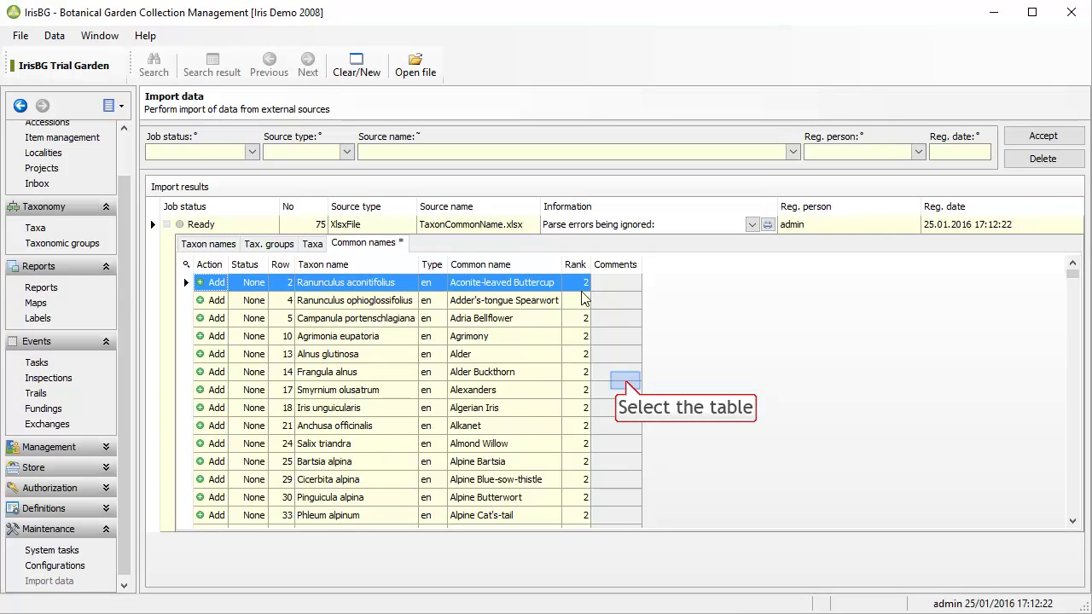
left_click(625, 380)
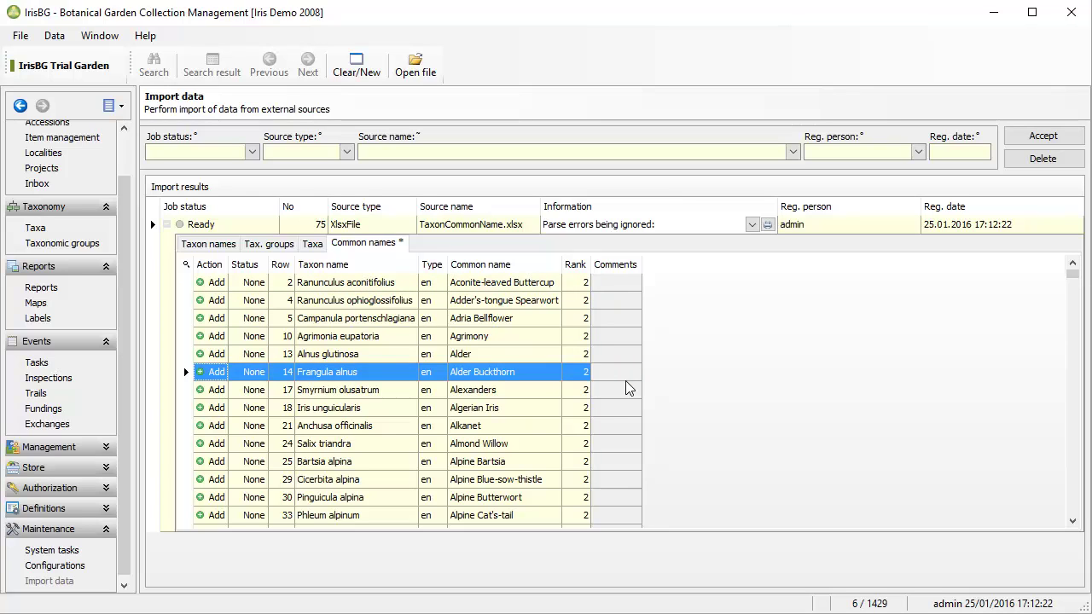
key("Down")
key("Down")
key("Down")
key("Down")
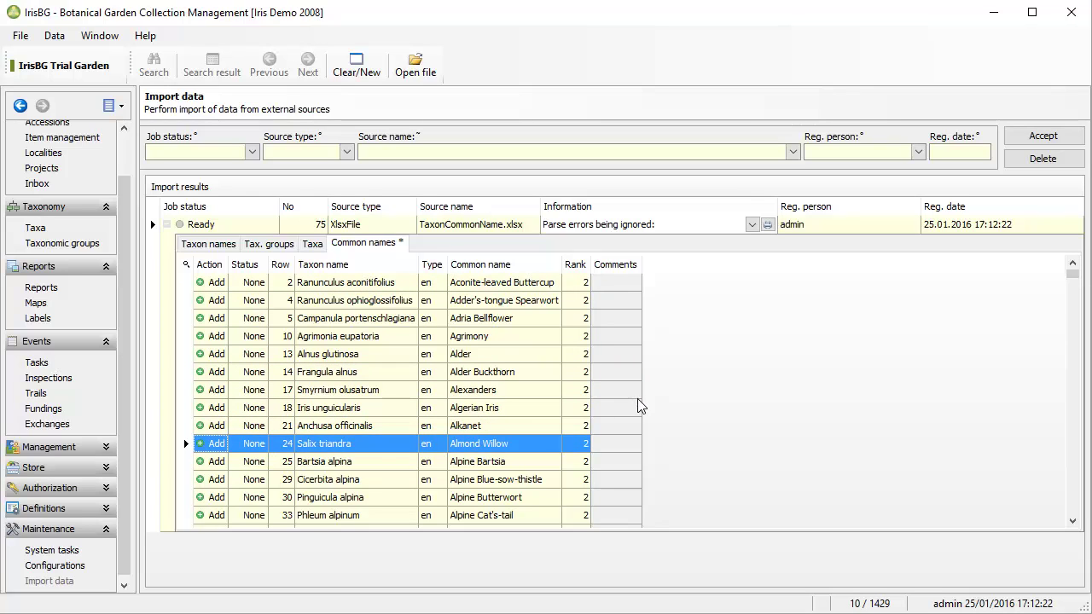
key("Page_Down")
key("Page_Down")
key("Page_Down")
key("Page_Down")
key("Page_Down")
key("Page_Down")
key("Page_Down")
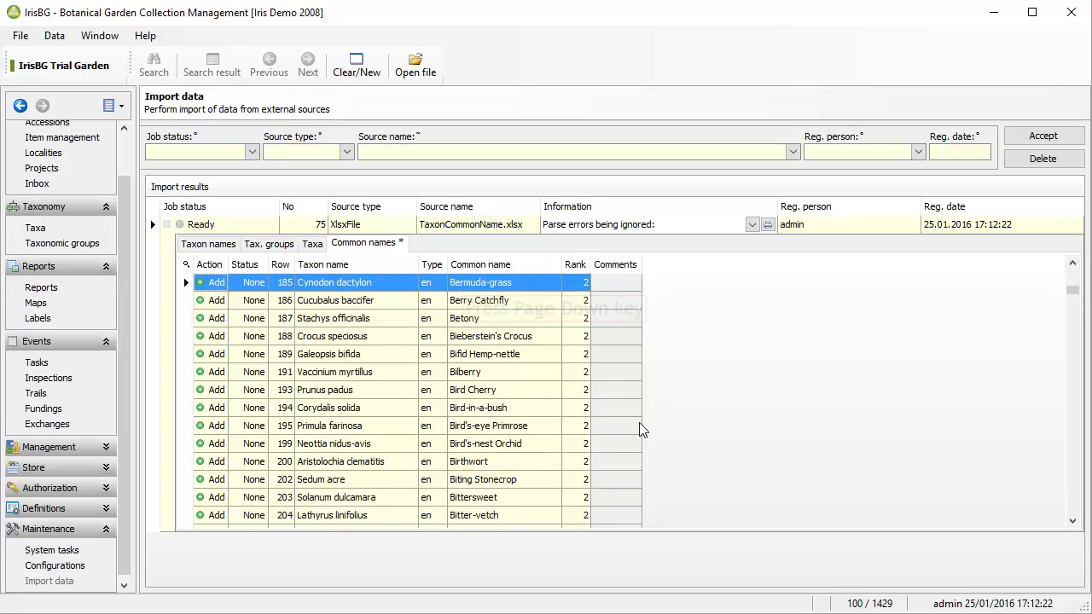
key("Page_Down")
key("Page_Down")
key("Page_Down")
key("Page_Down")
key("Page_Down")
key("Page_Down")
key("Page_Down")
key("Page_Down")
key("Page_Down")
key("Page_Down")
key("Page_Down")
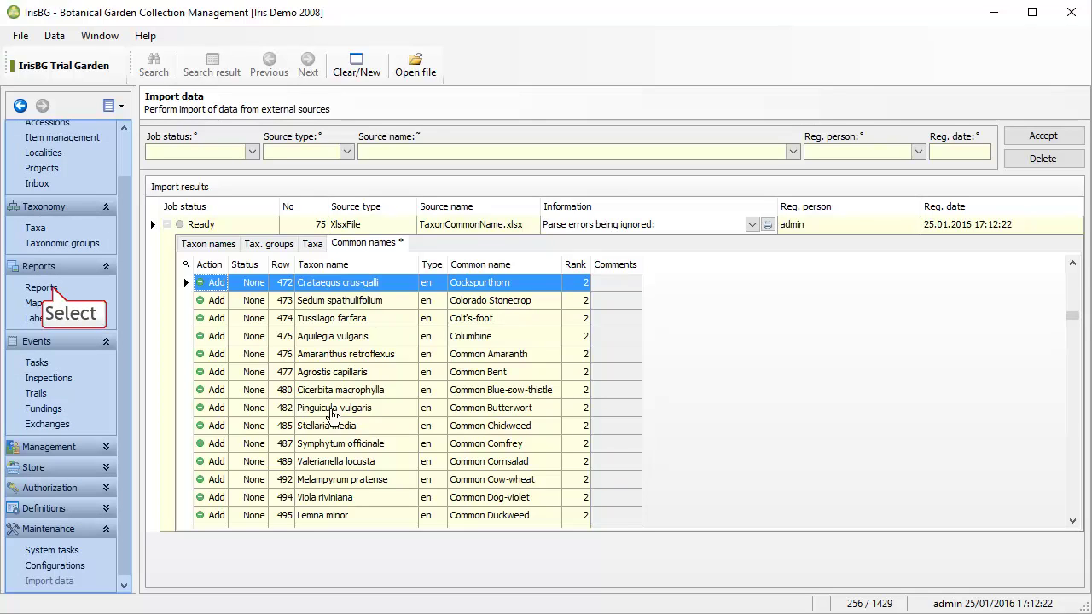
Open the Reports form and select the Tasks data report (Task01) in the 04 Events group.
left_click(40, 288)
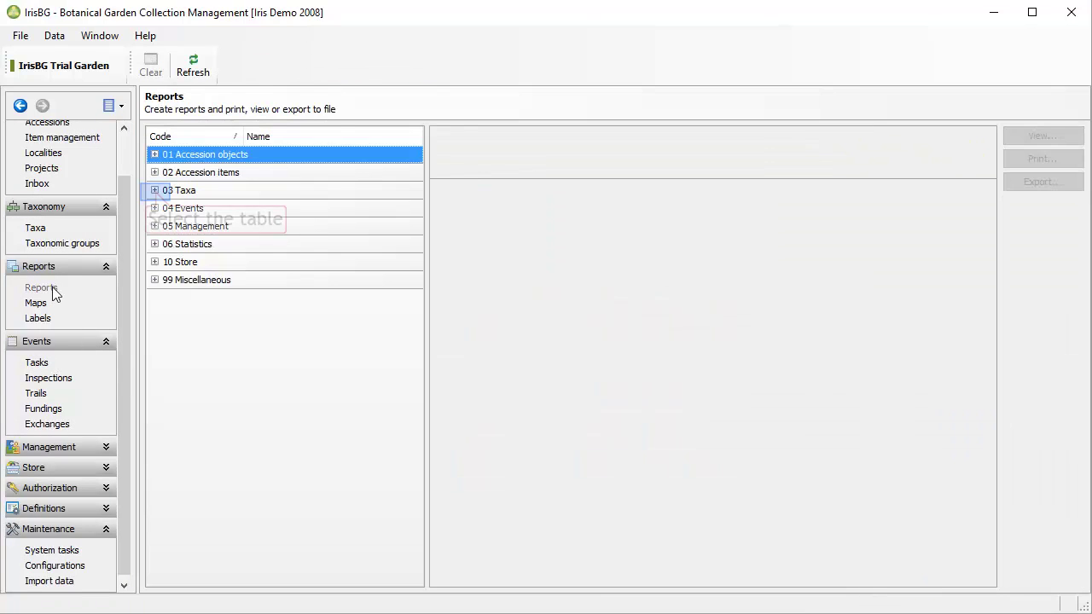
left_click(154, 190)
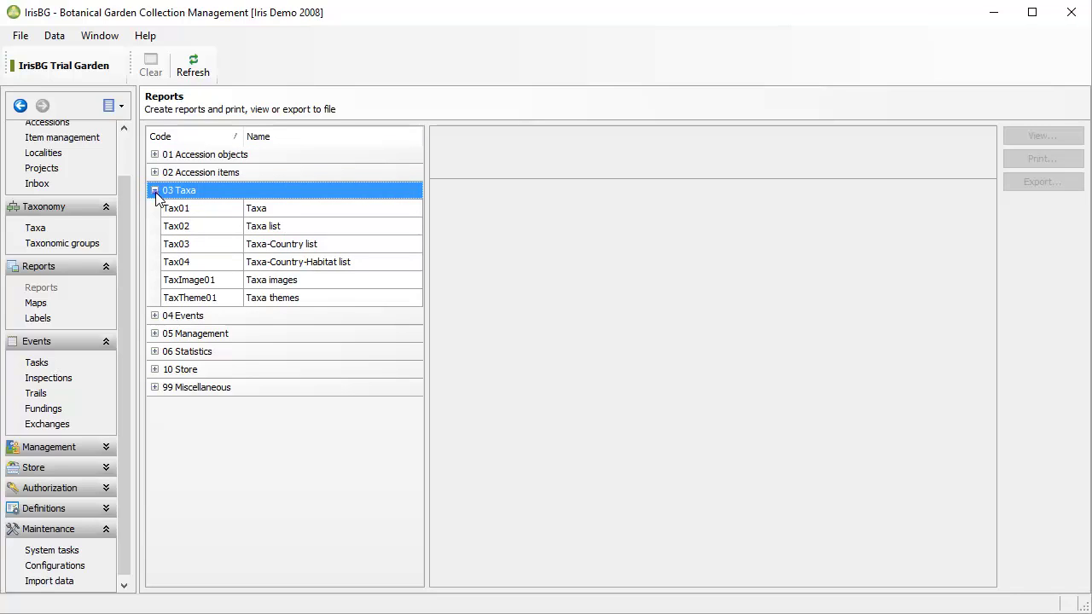
left_click(156, 192)
left_click(154, 208)
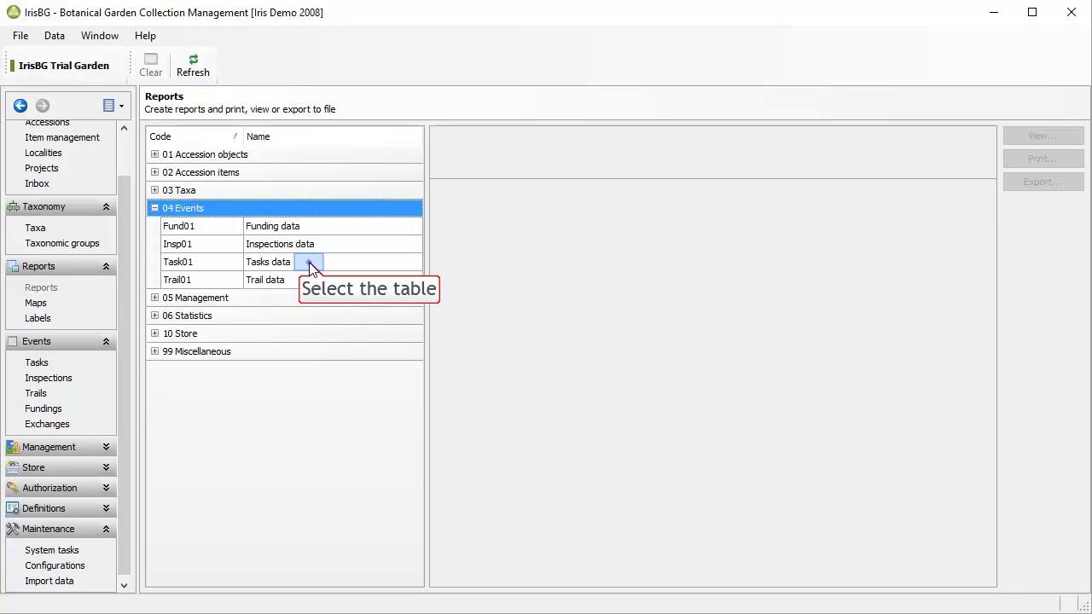
left_click(311, 268)
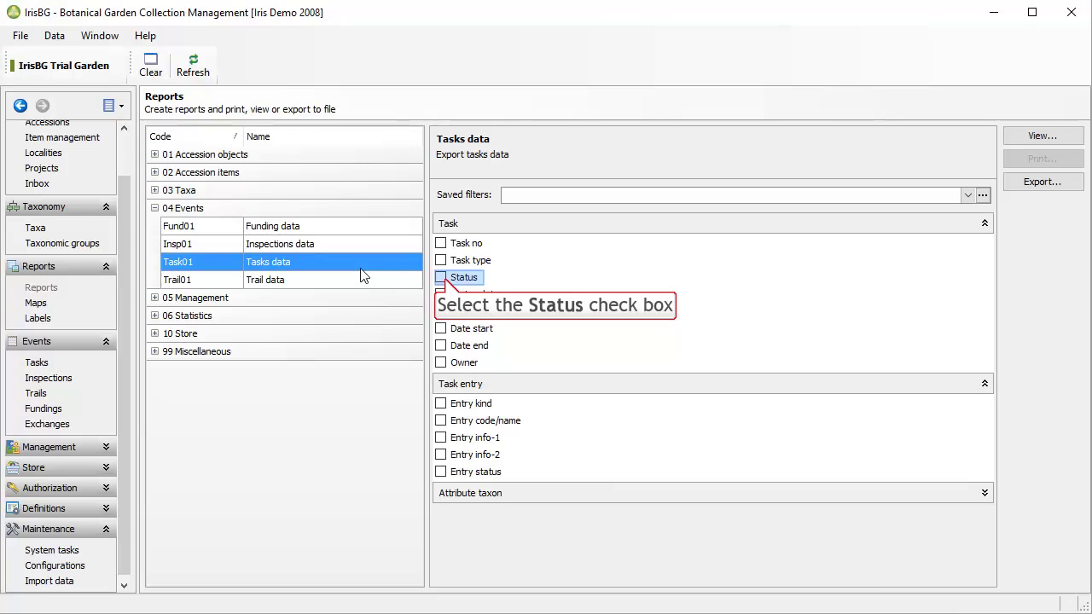
Filter the Tasks data report to tasks whose Status is equal to Open and whose Owner is admin.
left_click(442, 278)
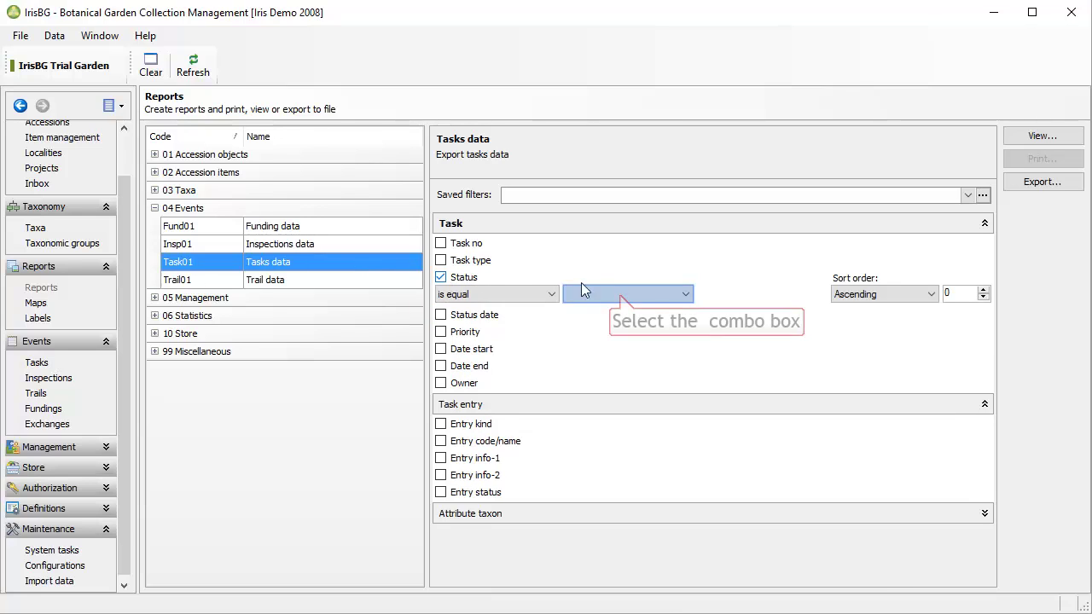
left_click(619, 294)
left_click(627, 321)
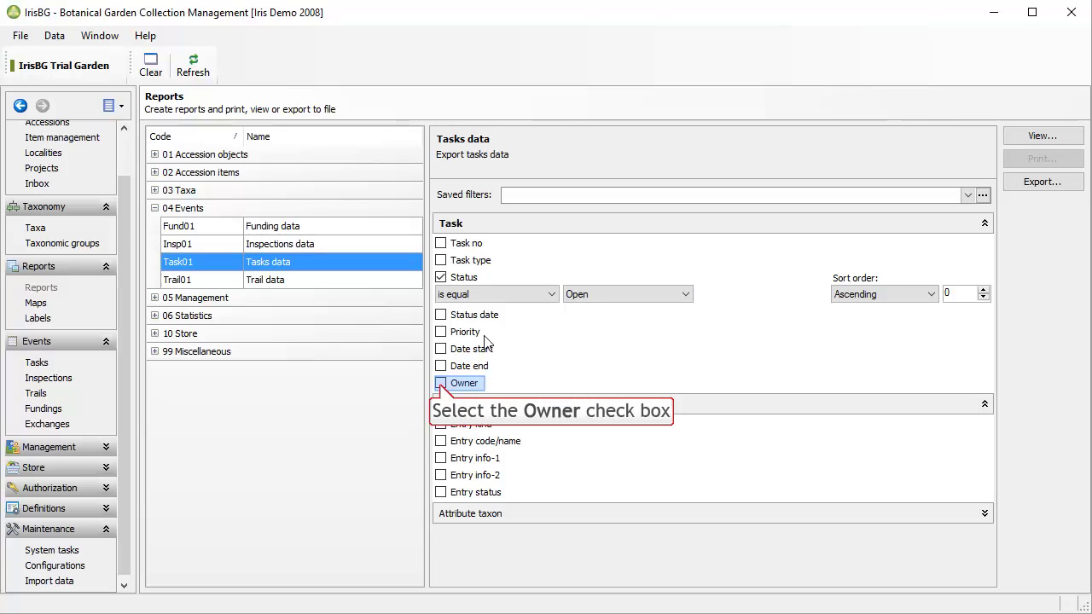
left_click(440, 384)
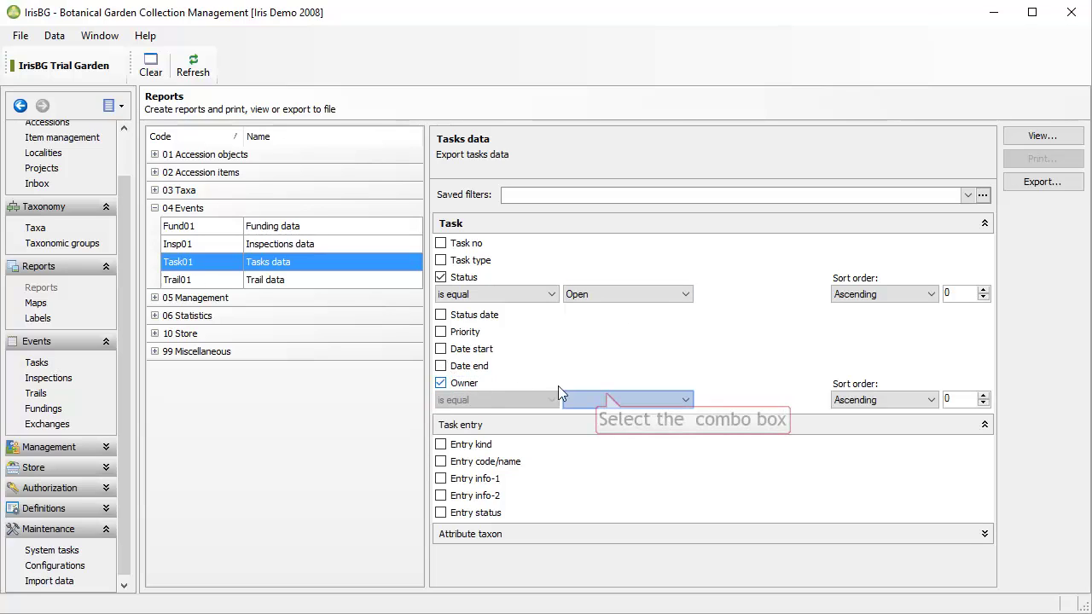
left_click(606, 398)
left_click(607, 416)
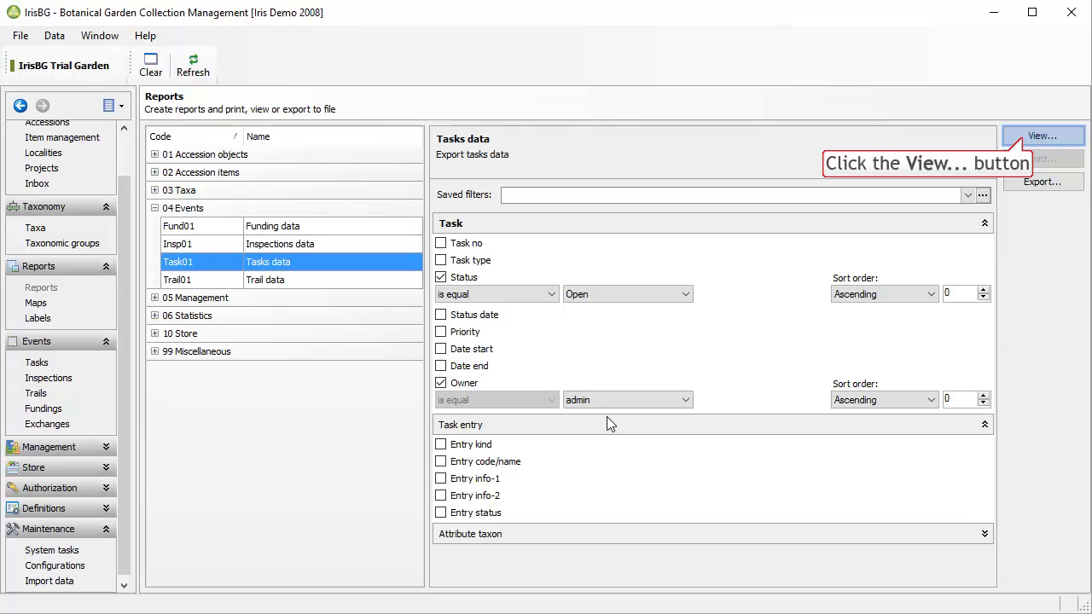
View the filtered tasks report in Excel, and close the workbook and Excel to return to IrisBG.
left_click(1026, 140)
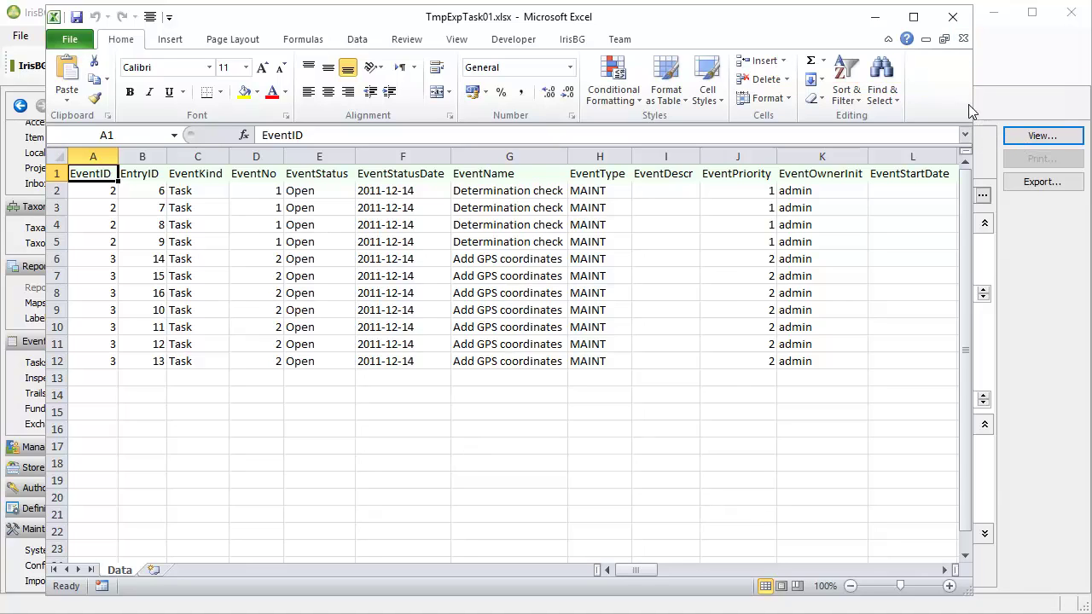
left_click(962, 38)
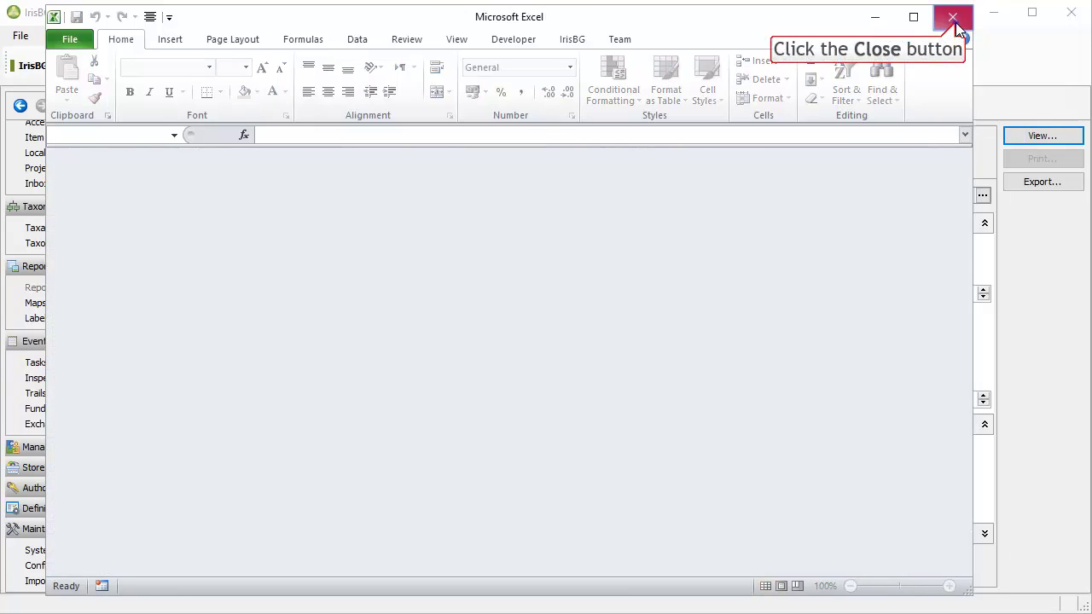
left_click(955, 23)
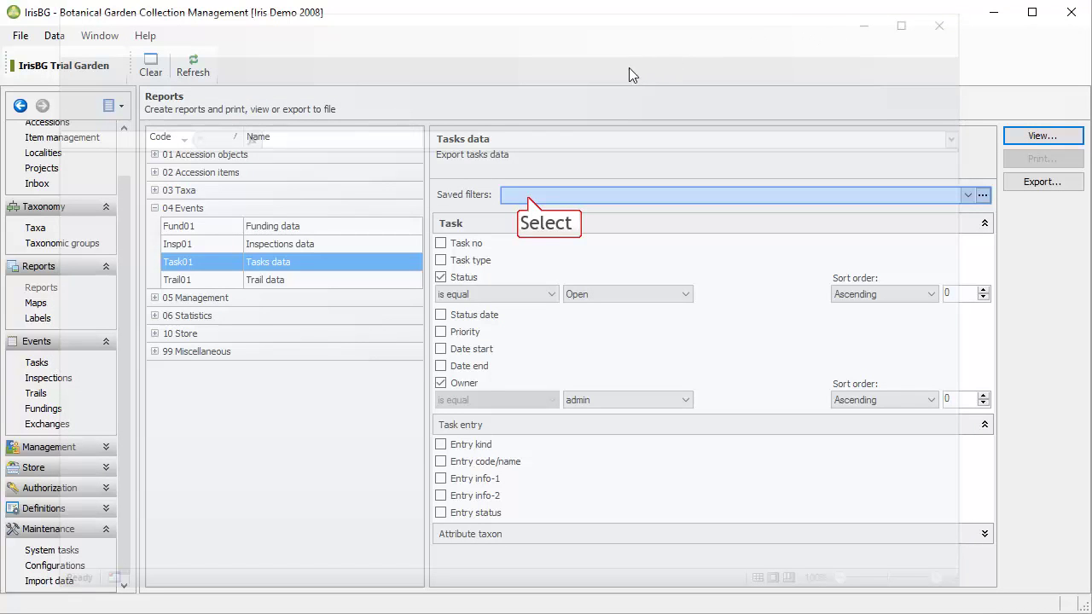
Check the saved filters list, open the Report filter dialog for the current criteria and name the filter "My open tasks".
left_click(533, 196)
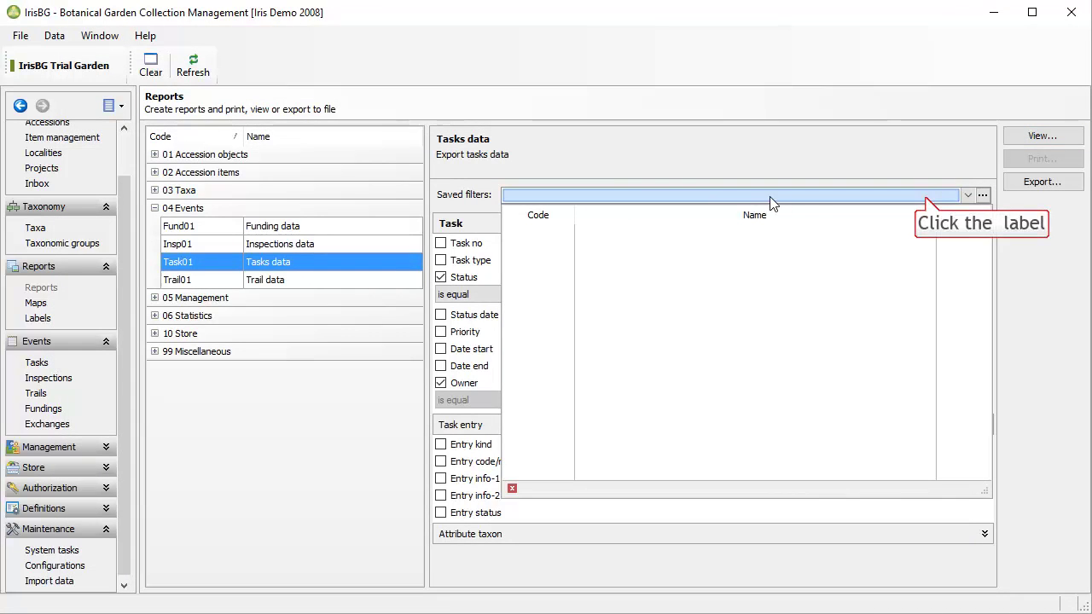
left_click(926, 197)
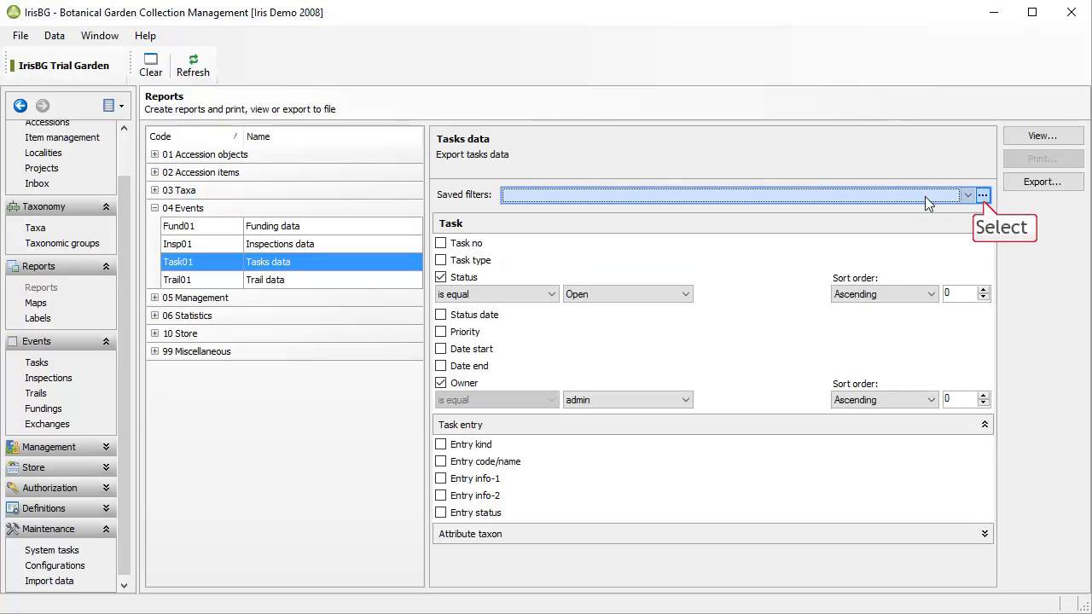
left_click(982, 197)
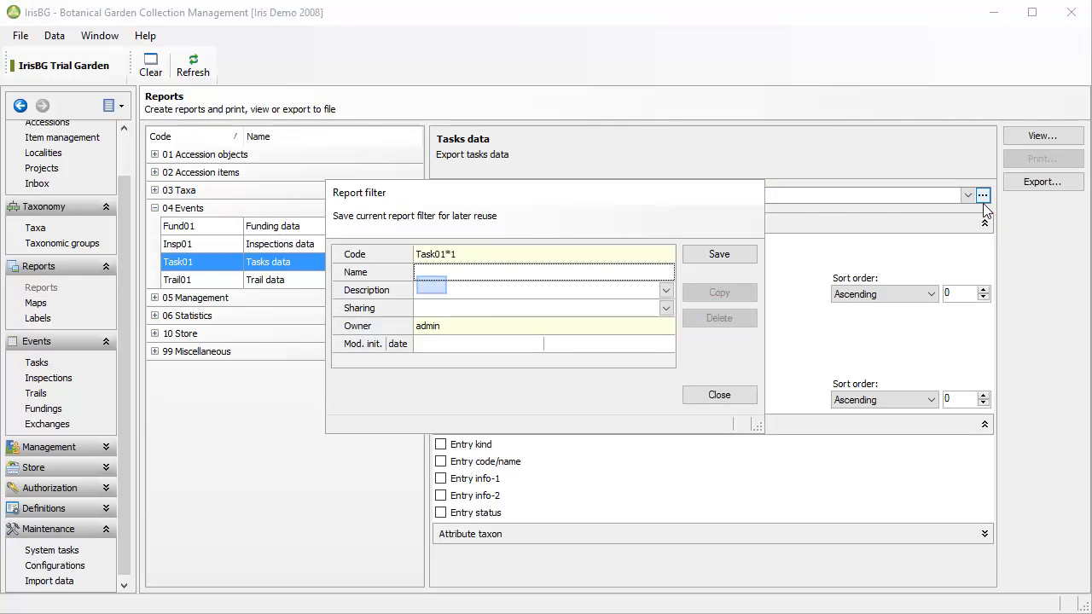
left_click(432, 289)
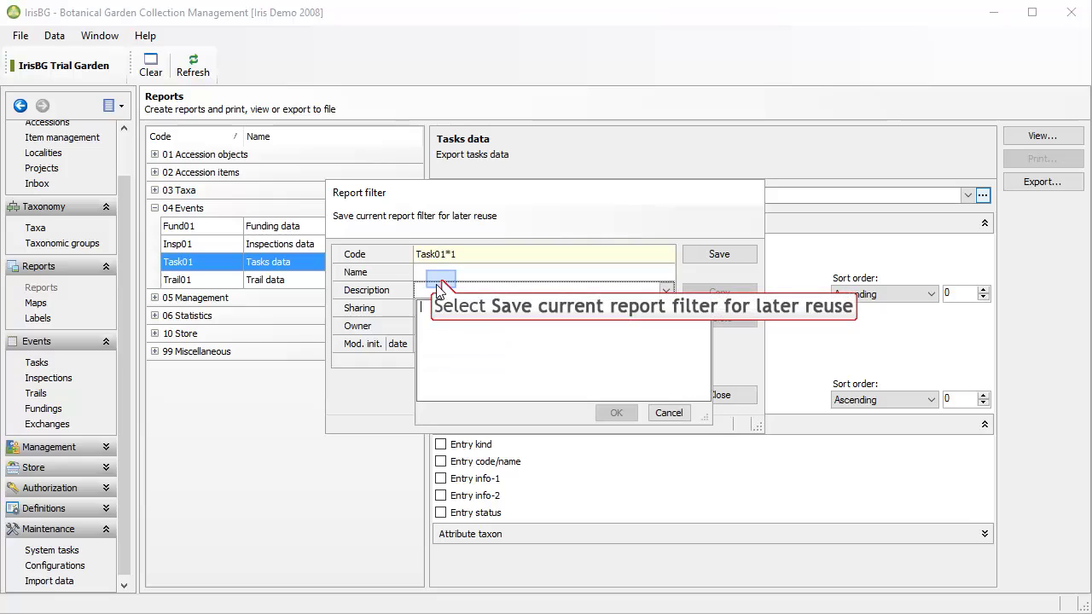
left_click(442, 279)
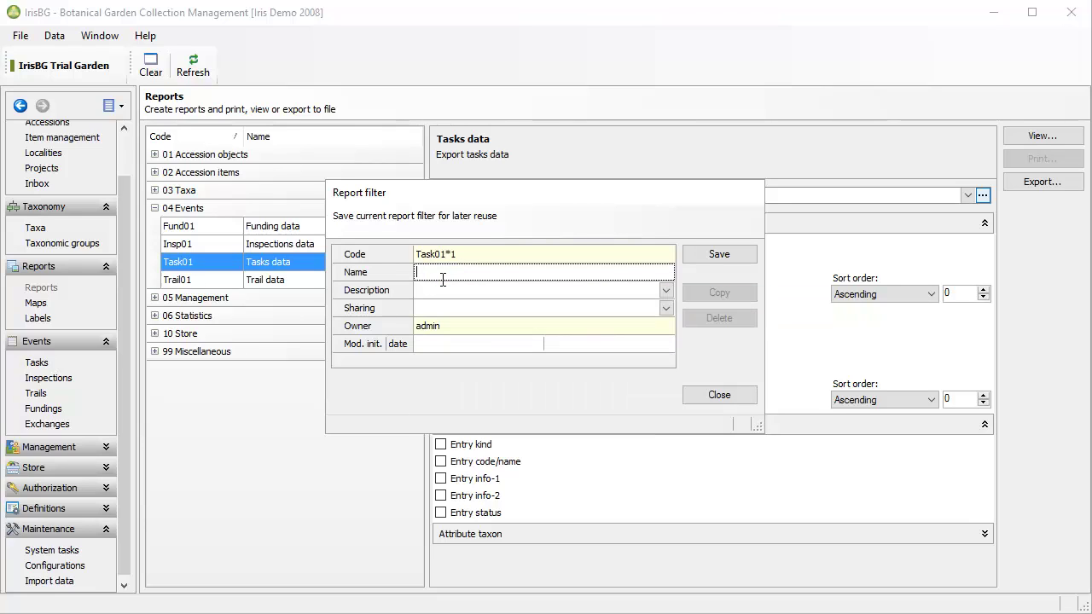
type("My tasks")
key("ctrl+Left")
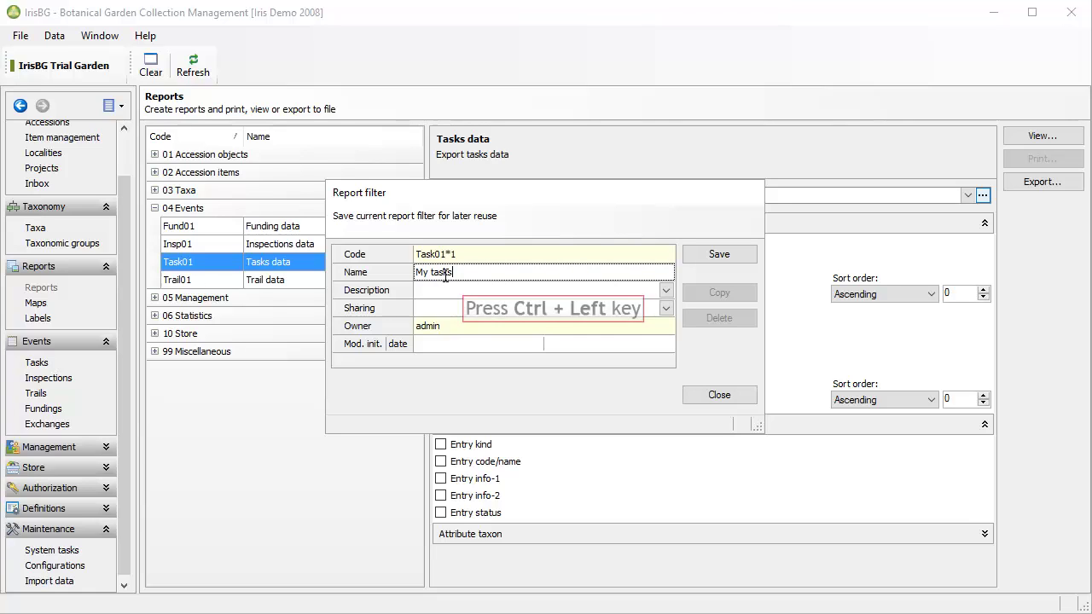
type("open")
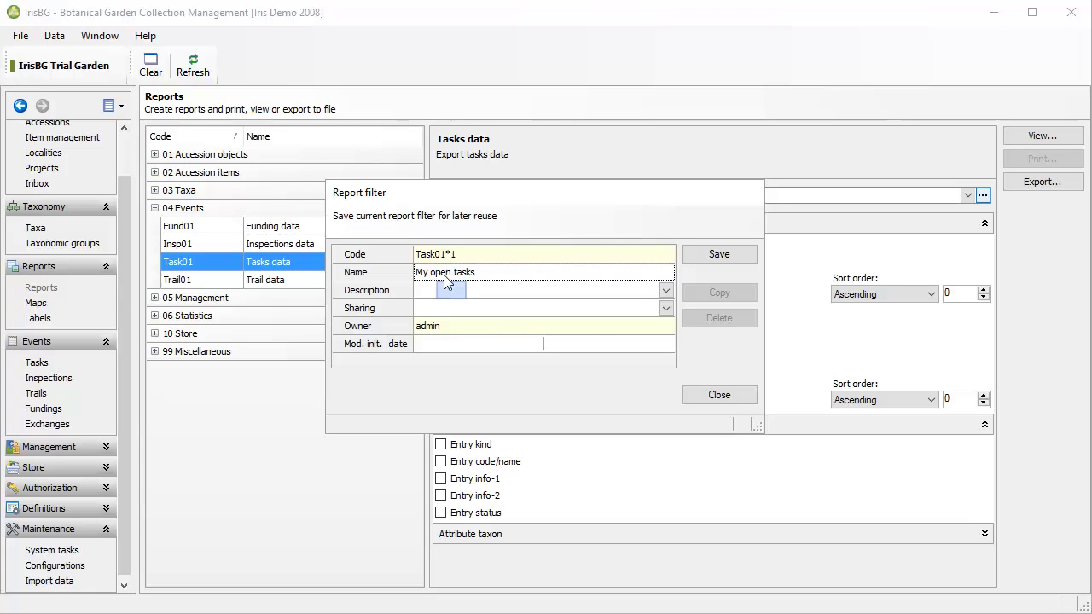
Set the report filter's sharing to Private, save it and close the dialog, leaving the description empty.
left_click(454, 293)
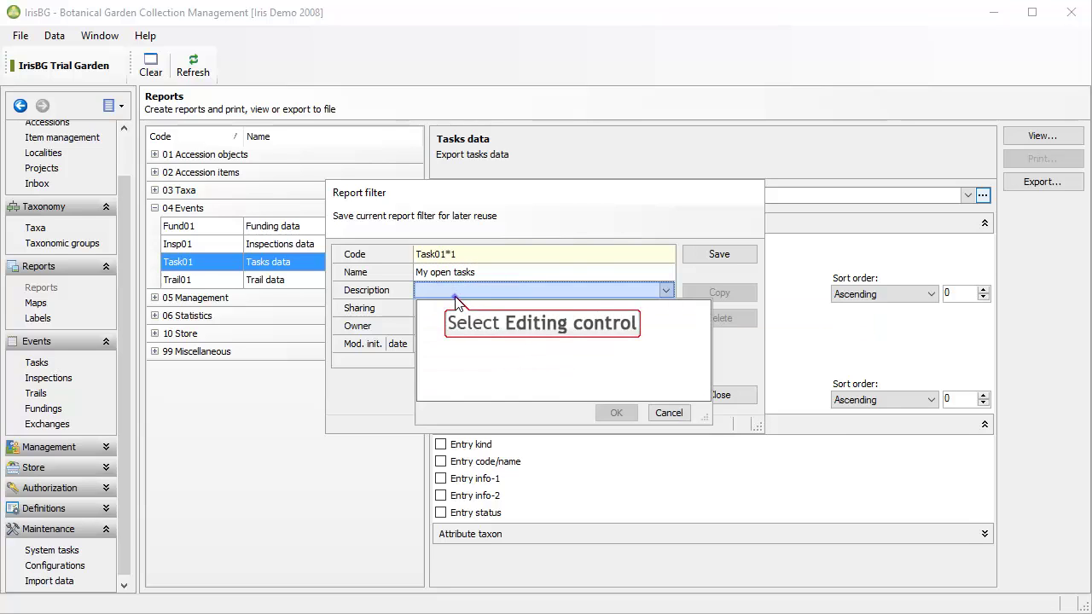
left_click(662, 304)
left_click(666, 308)
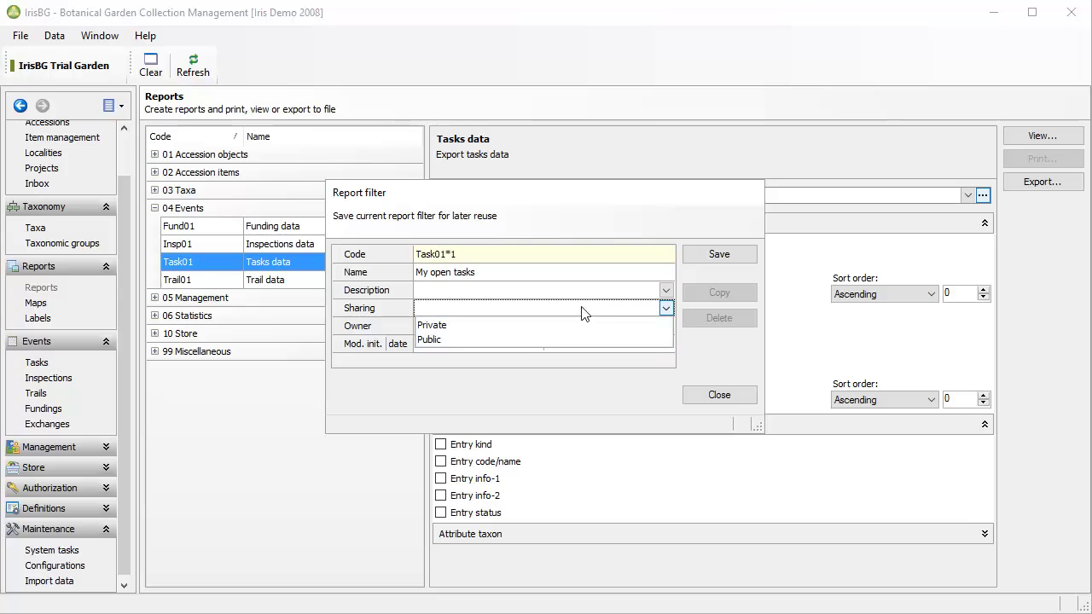
left_click(526, 327)
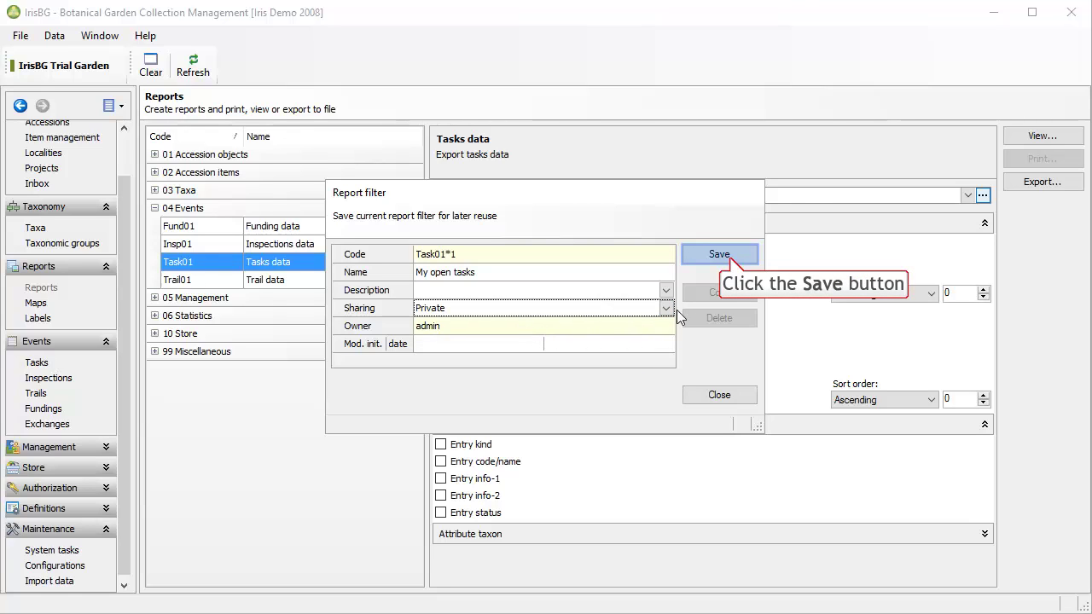
left_click(729, 257)
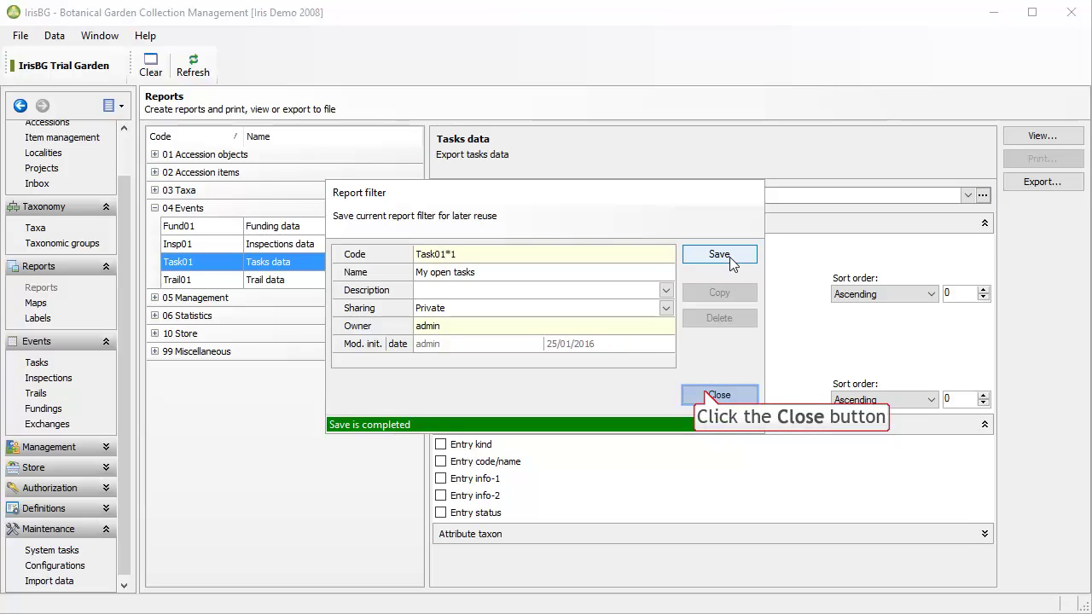
left_click(710, 392)
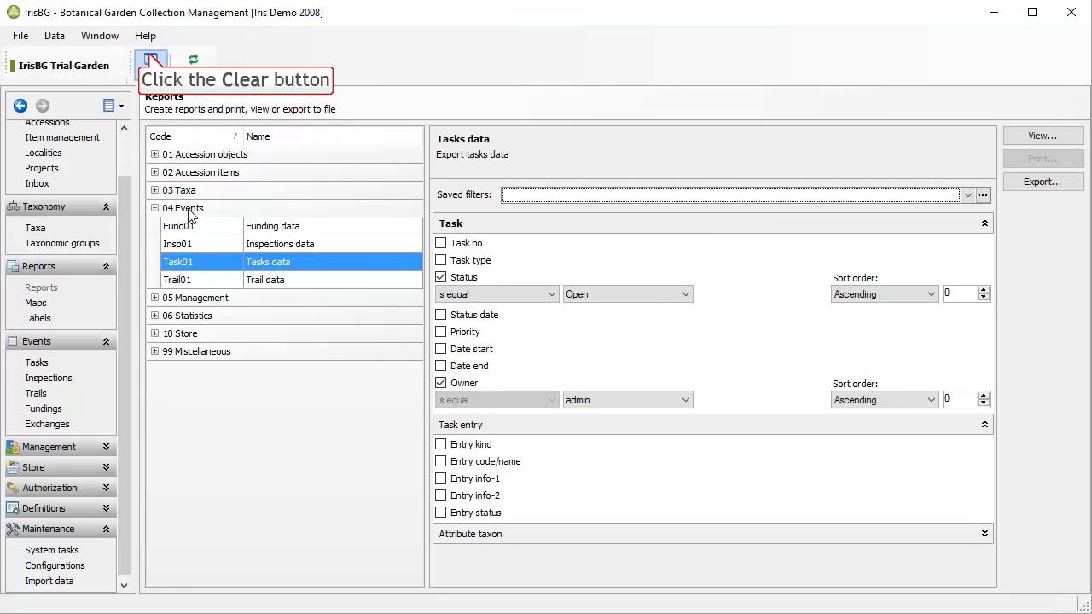
Clear the report's selection criteria and load the saved filter "My open tasks".
left_click(150, 60)
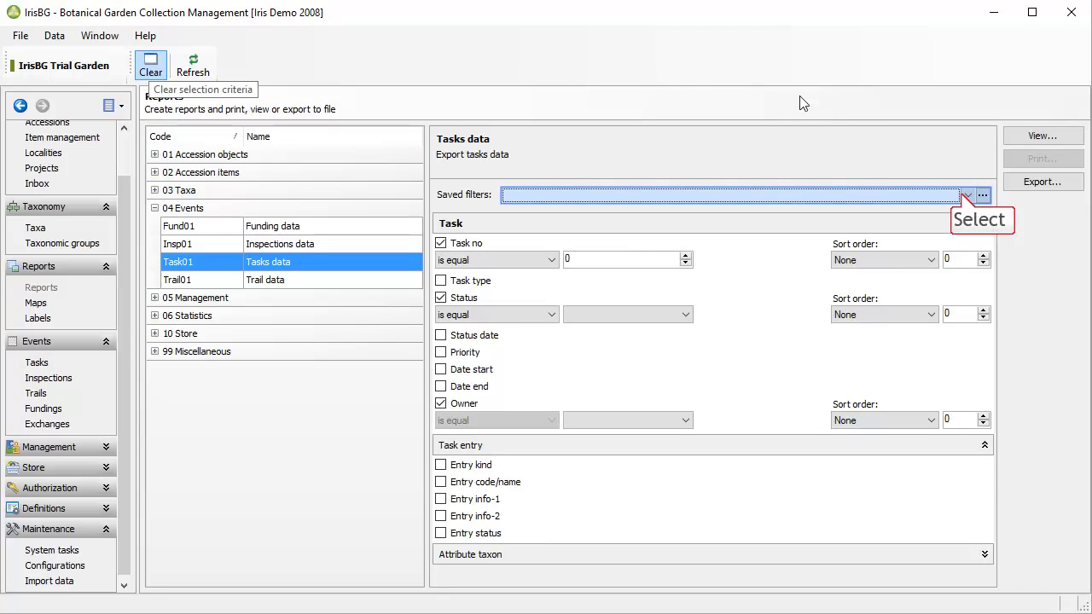
left_click(964, 196)
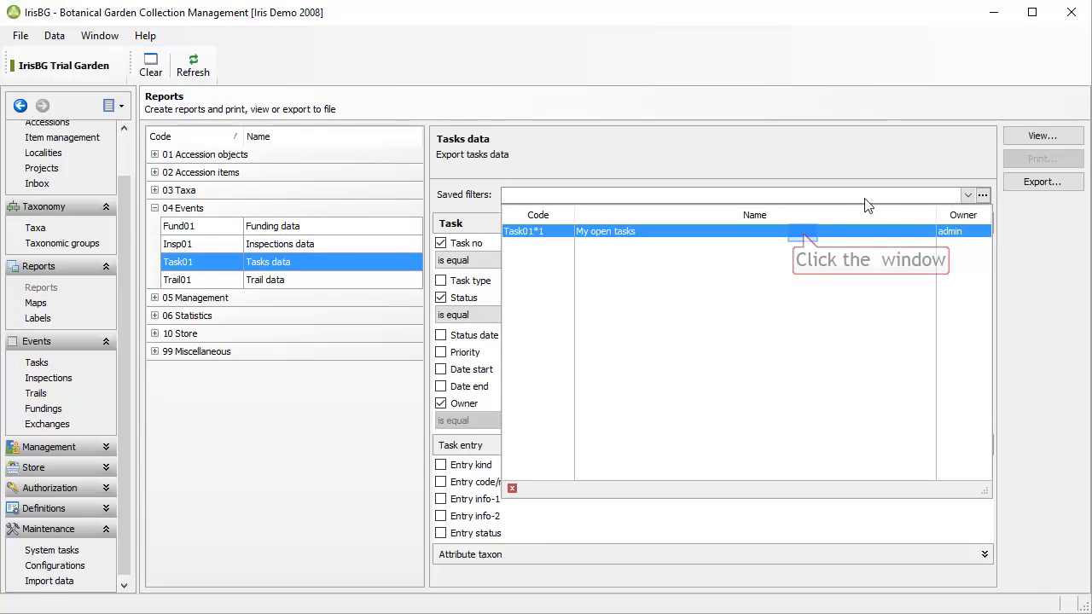
left_click(803, 229)
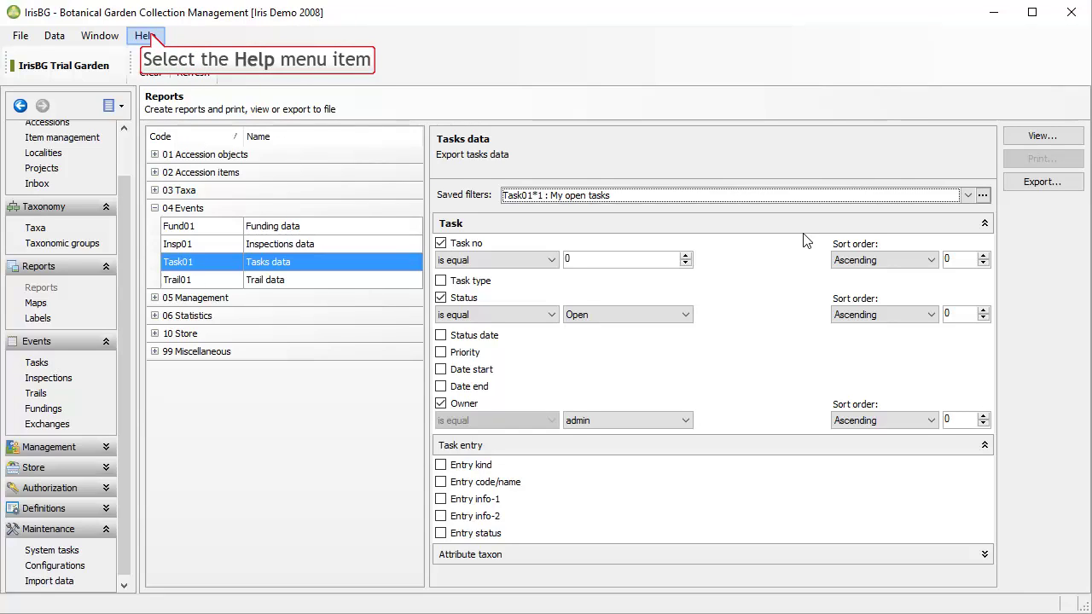
Open the version history in the help and highlight the deep image zoom entry under version 3.5.5.16011.
left_click(145, 36)
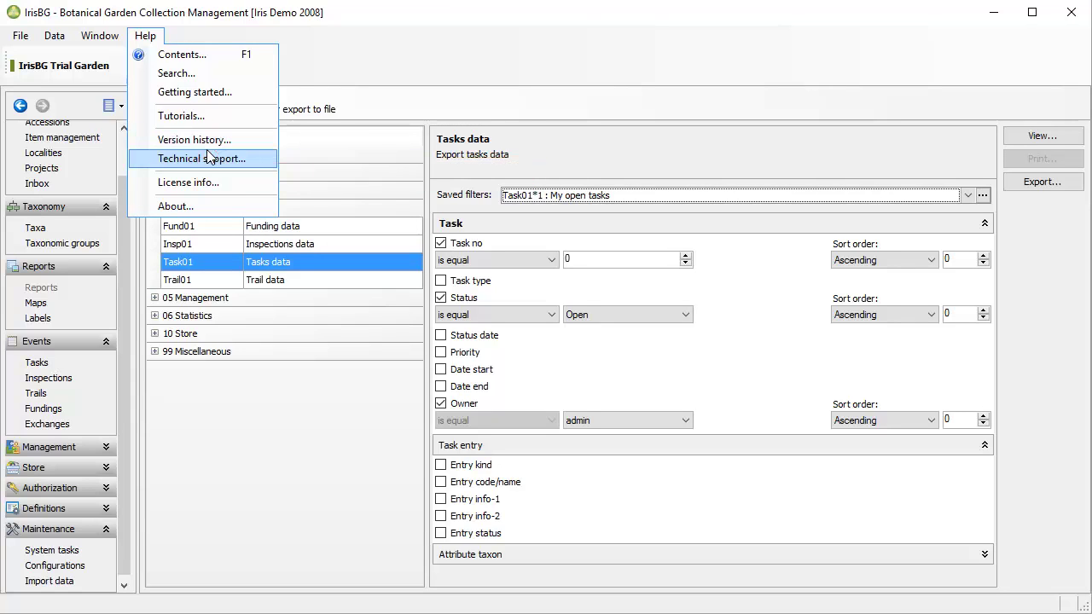
left_click(207, 140)
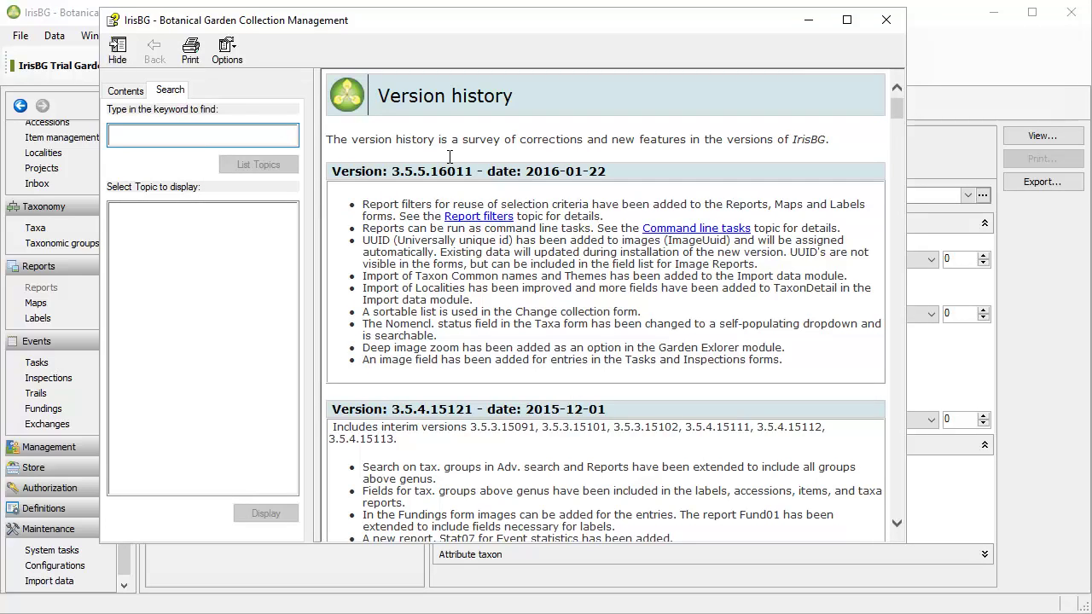
left_click_drag(741, 348, 412, 343)
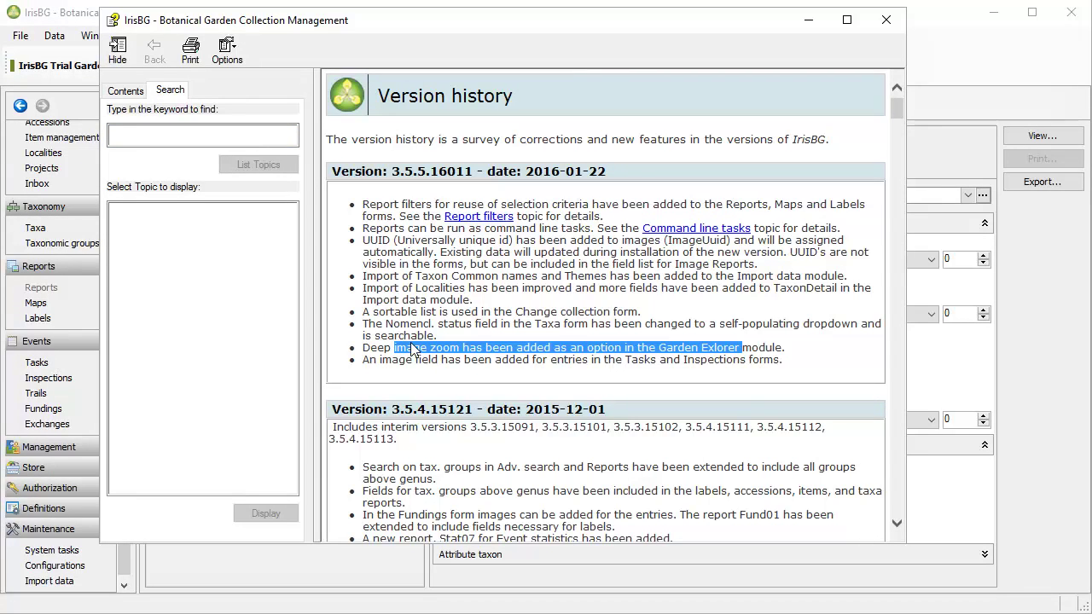